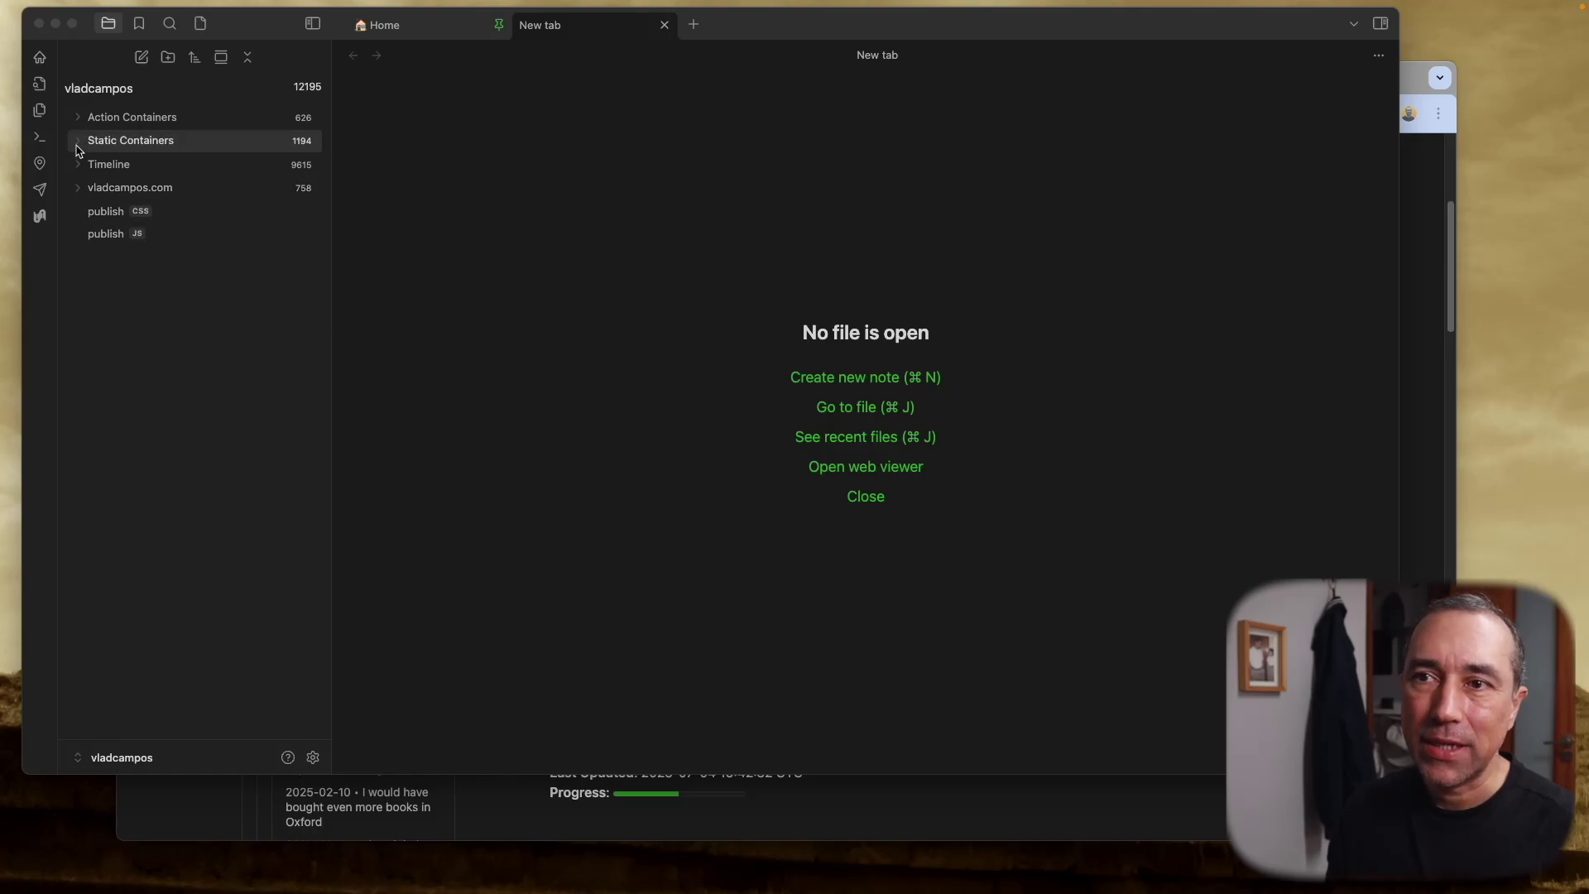
Expand Static Containers › BookFusion › Books to show the four synced book notes
left_click(79, 149)
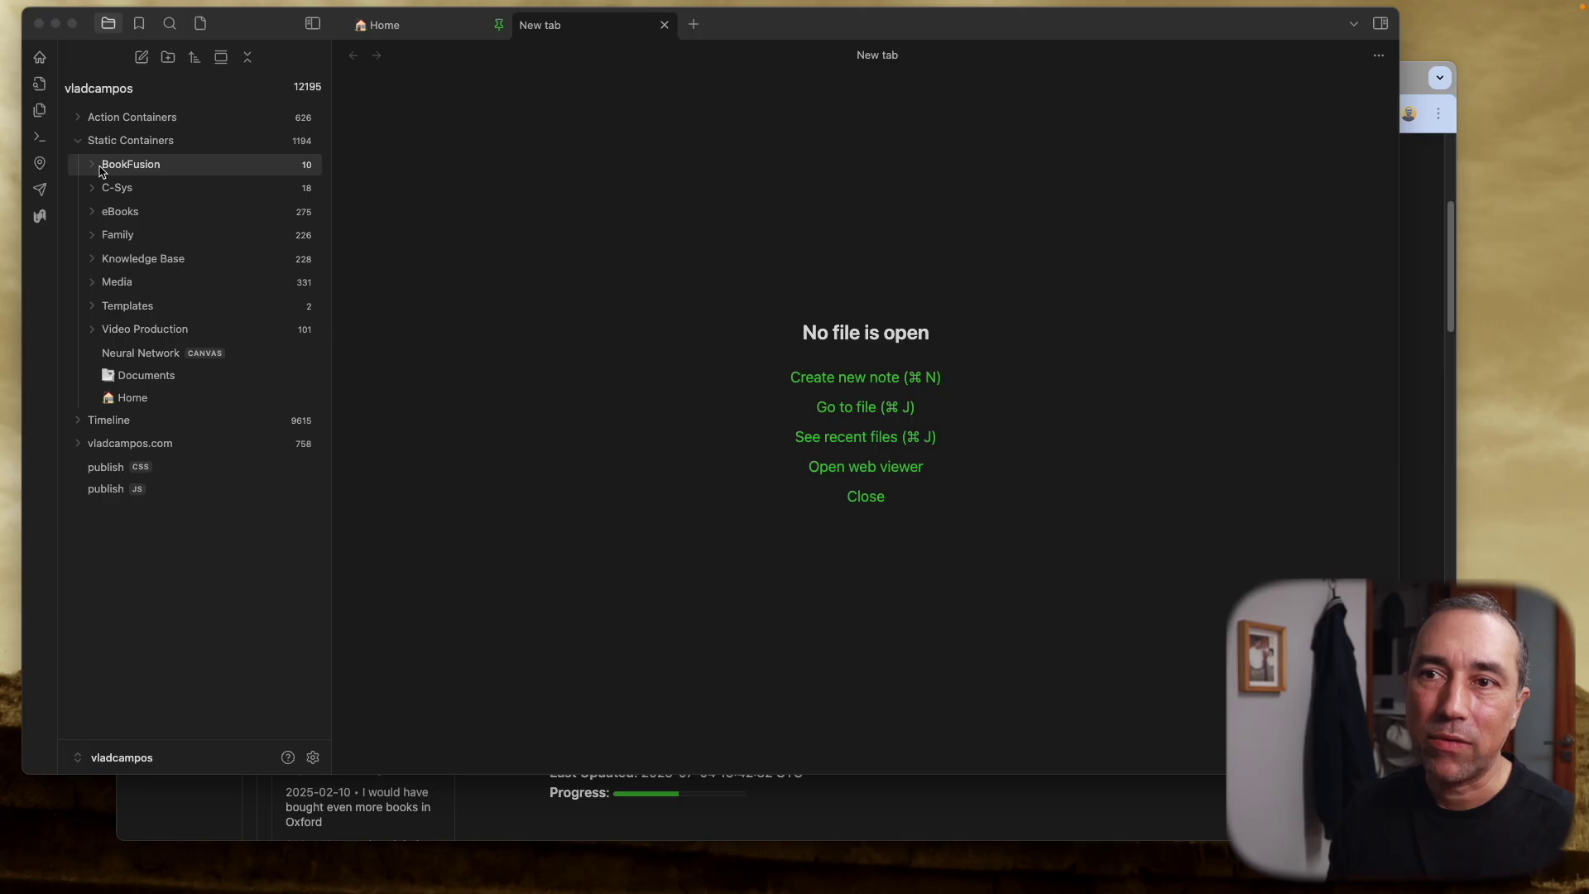
left_click(96, 167)
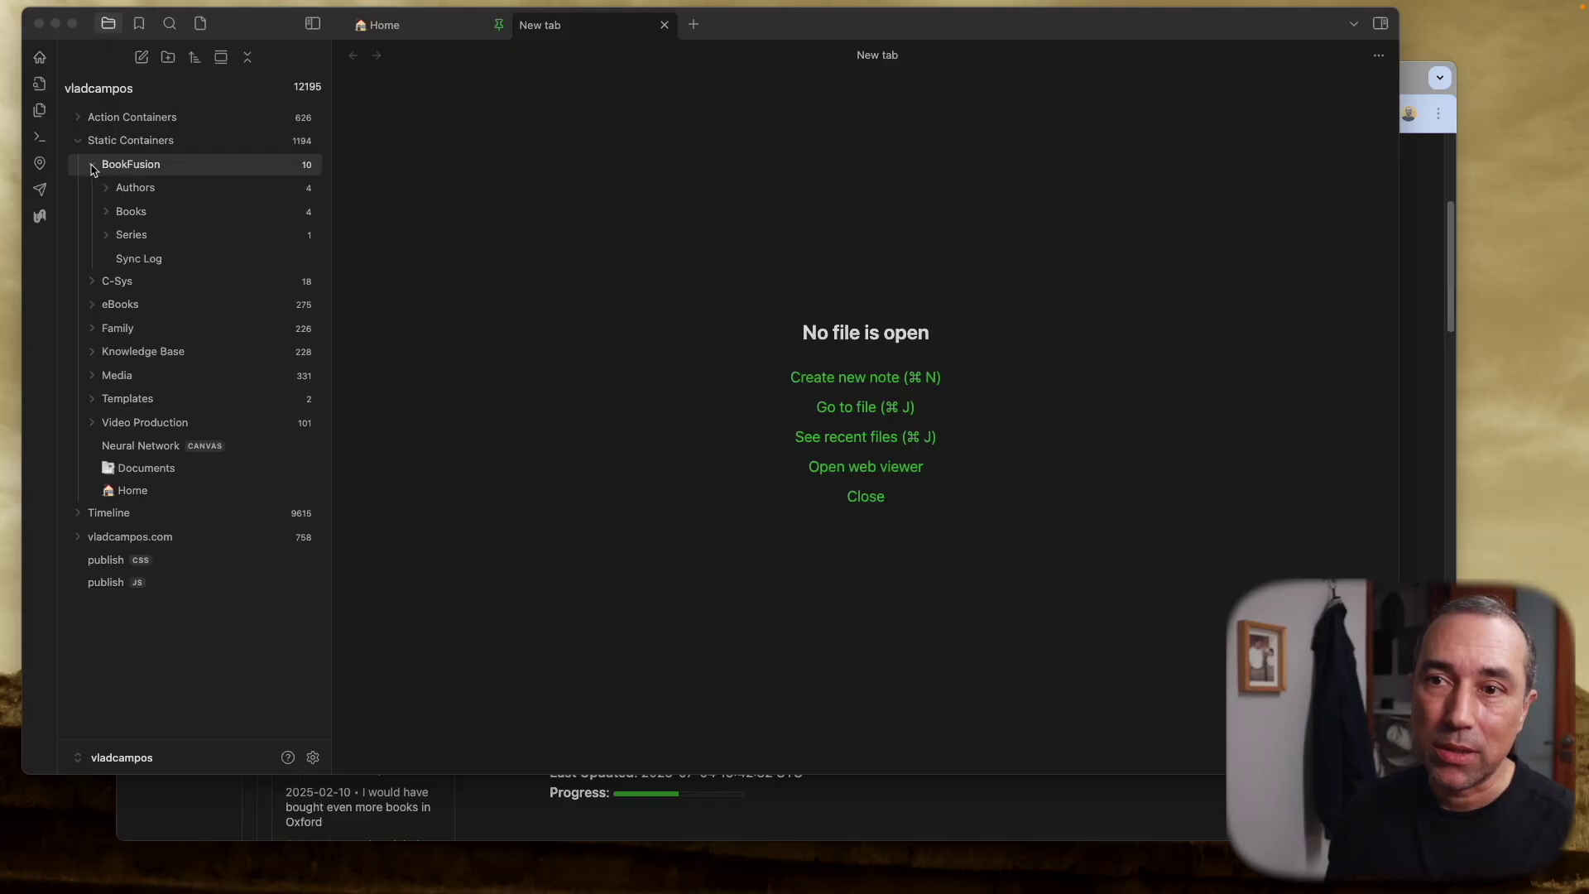
left_click(109, 213)
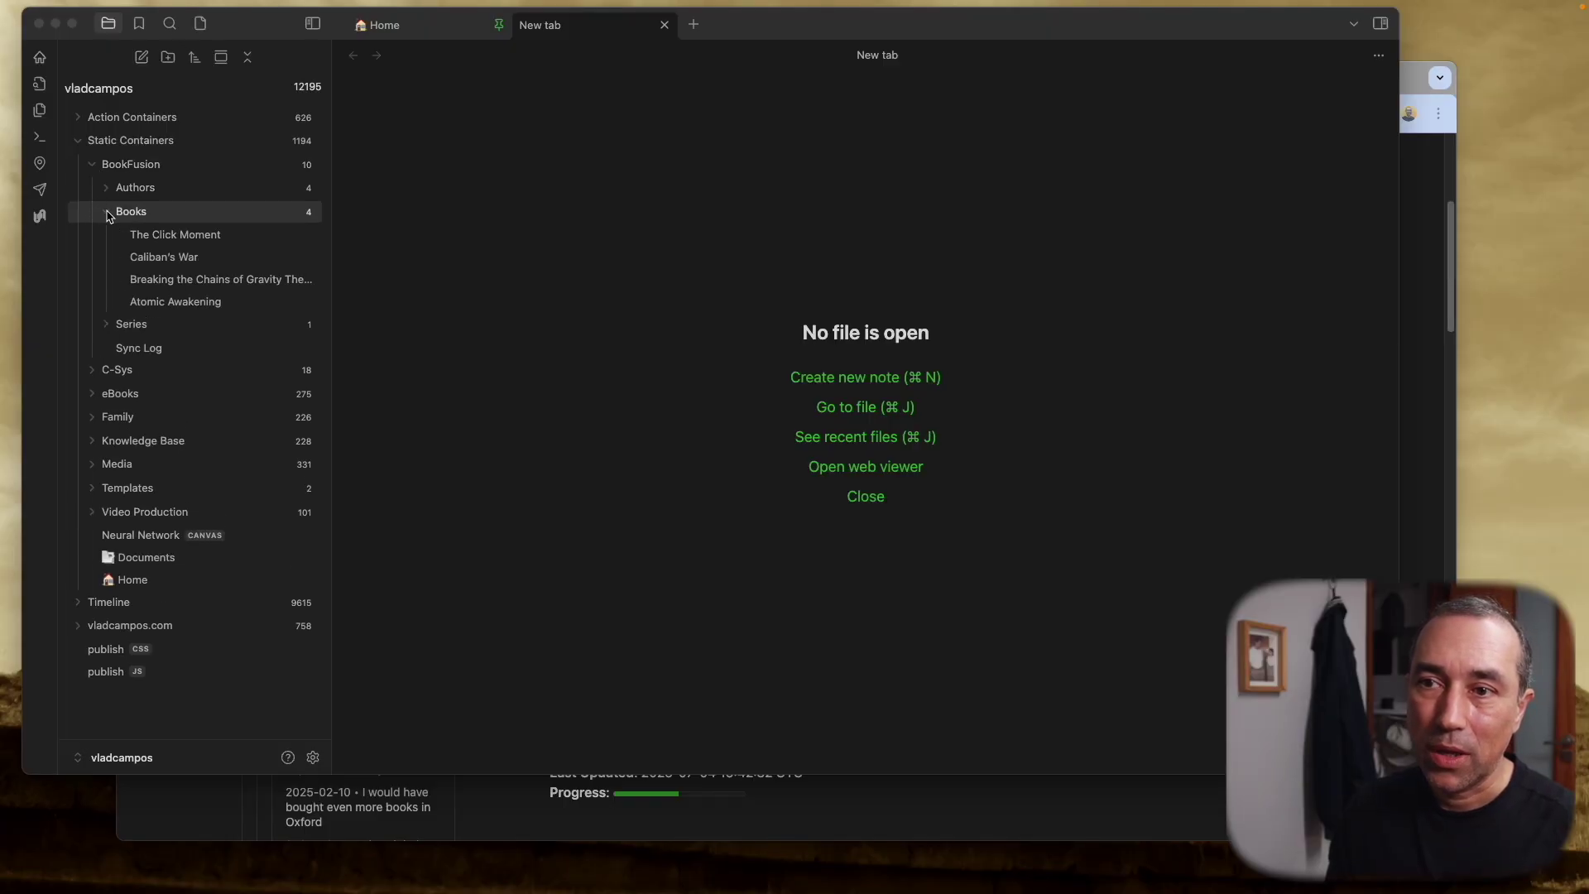
Open the Caliban's War note and check the Lists value in its metadata
left_click(190, 260)
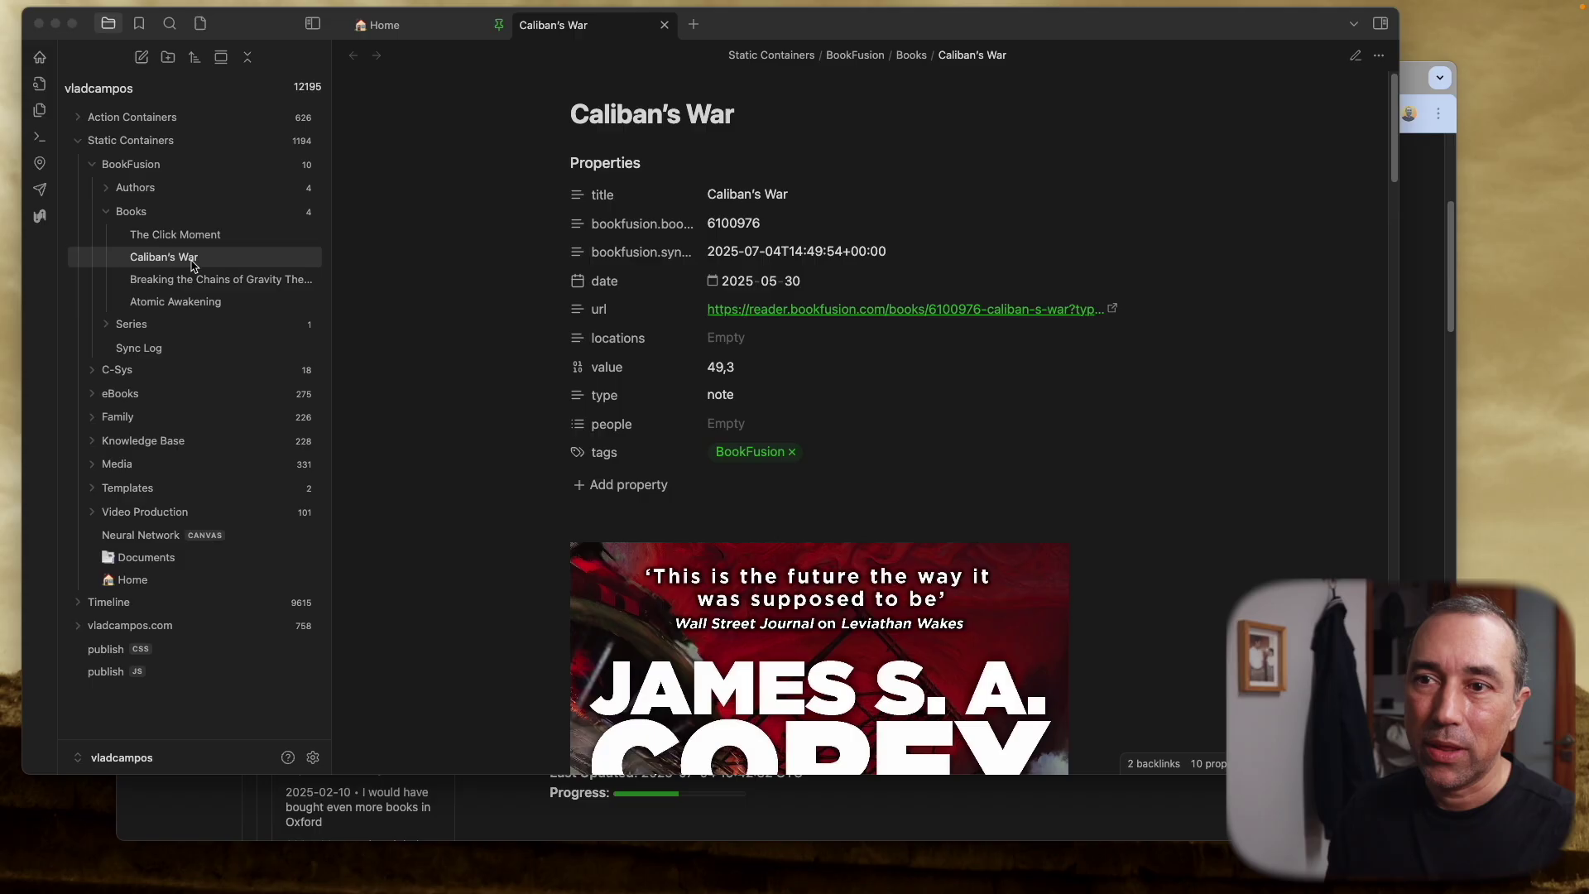
scroll(469, 327, "down", 10)
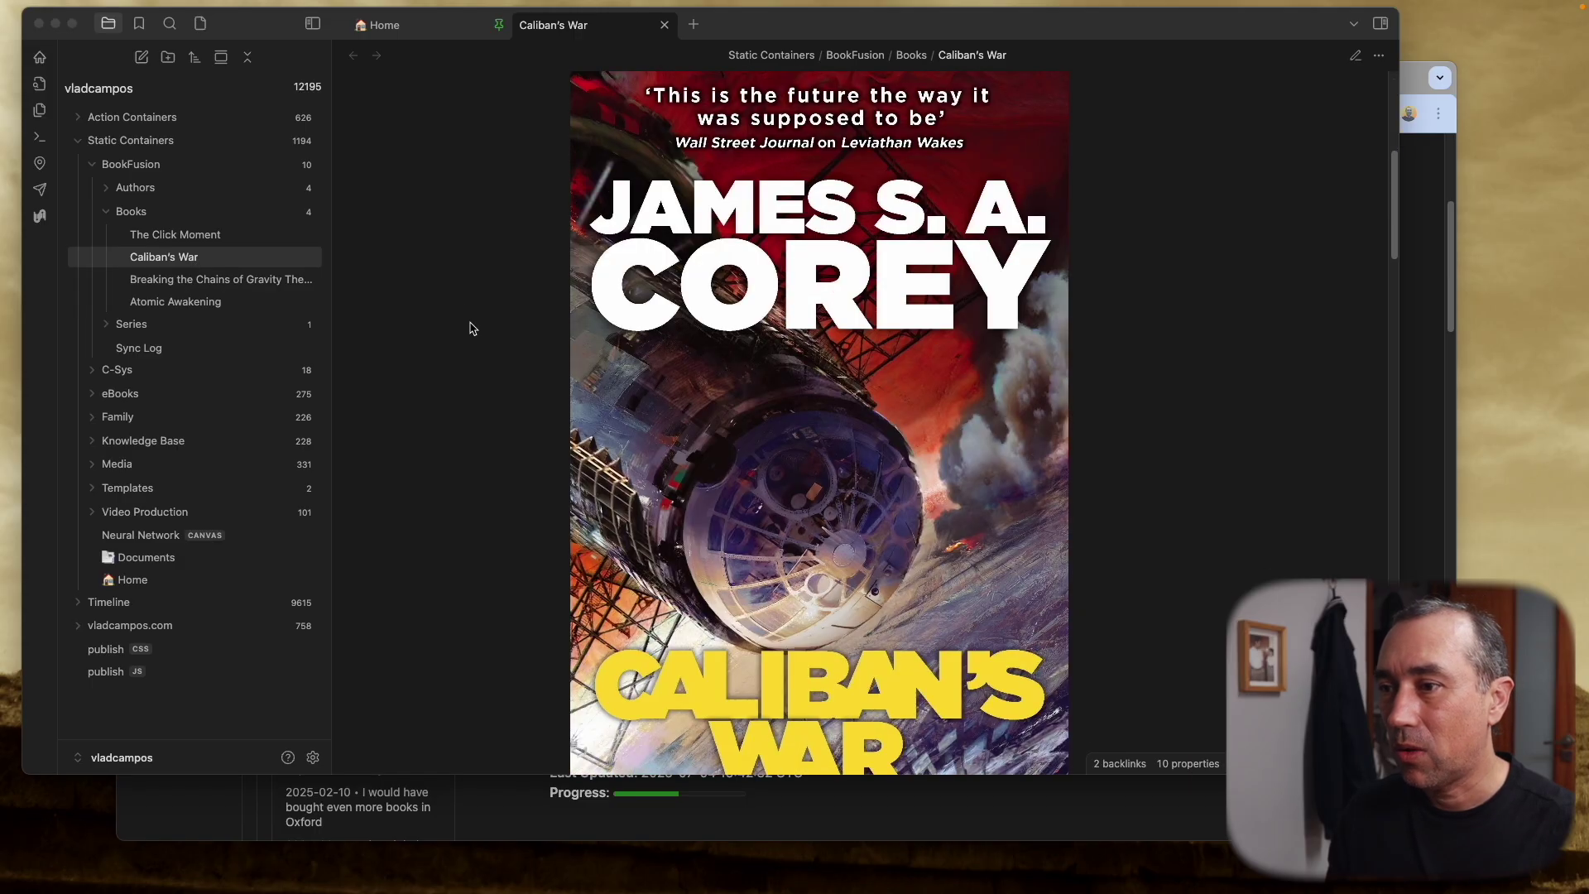
scroll(469, 327, "down", 2)
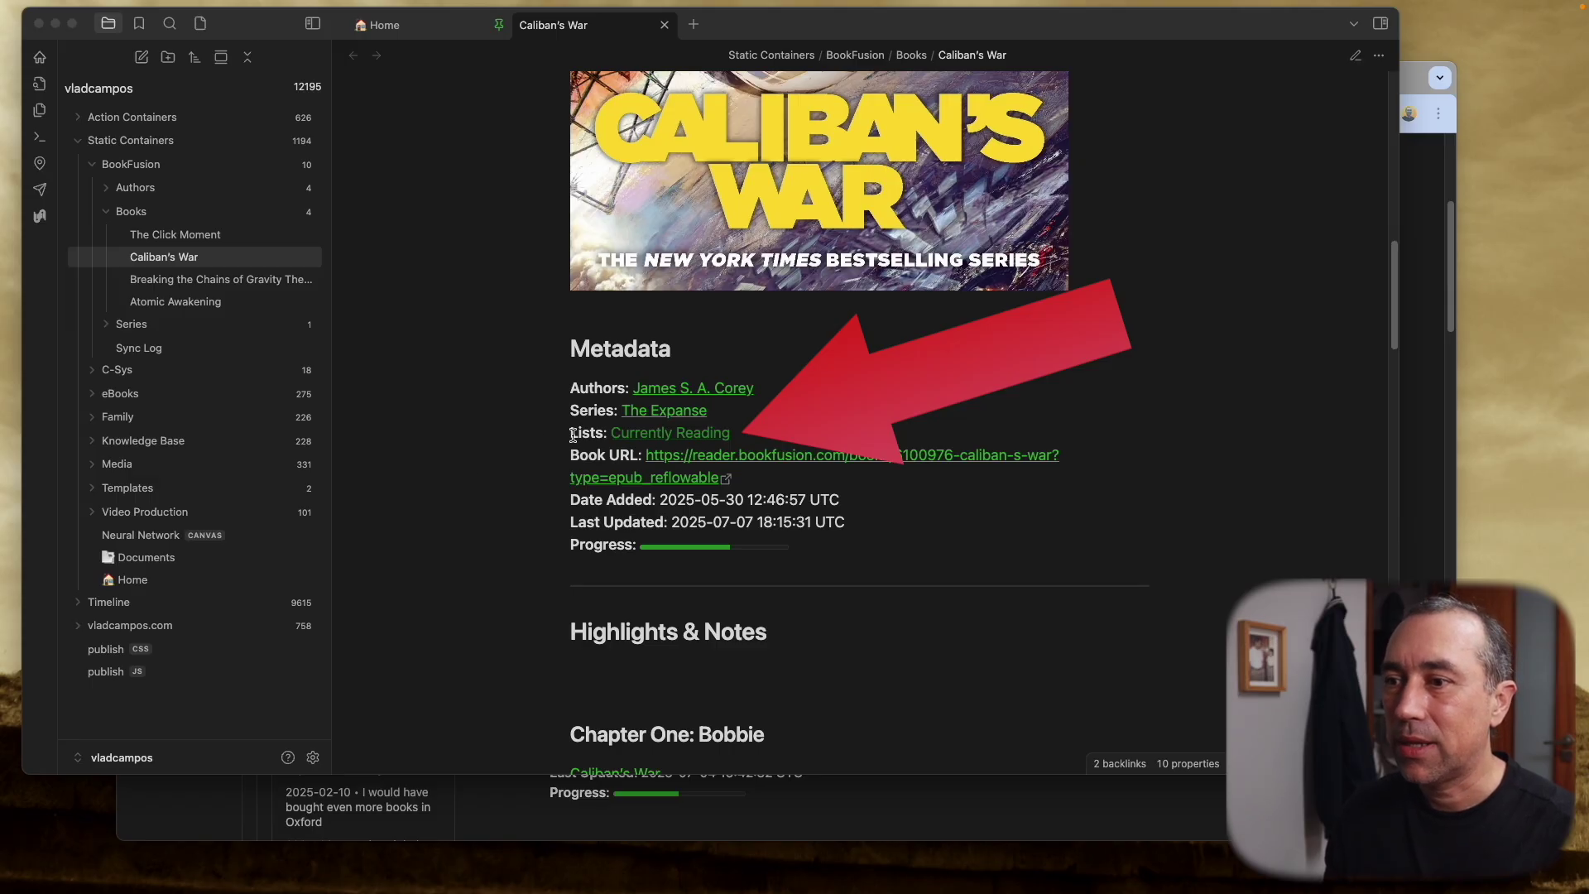
left_click_drag(571, 433, 593, 433)
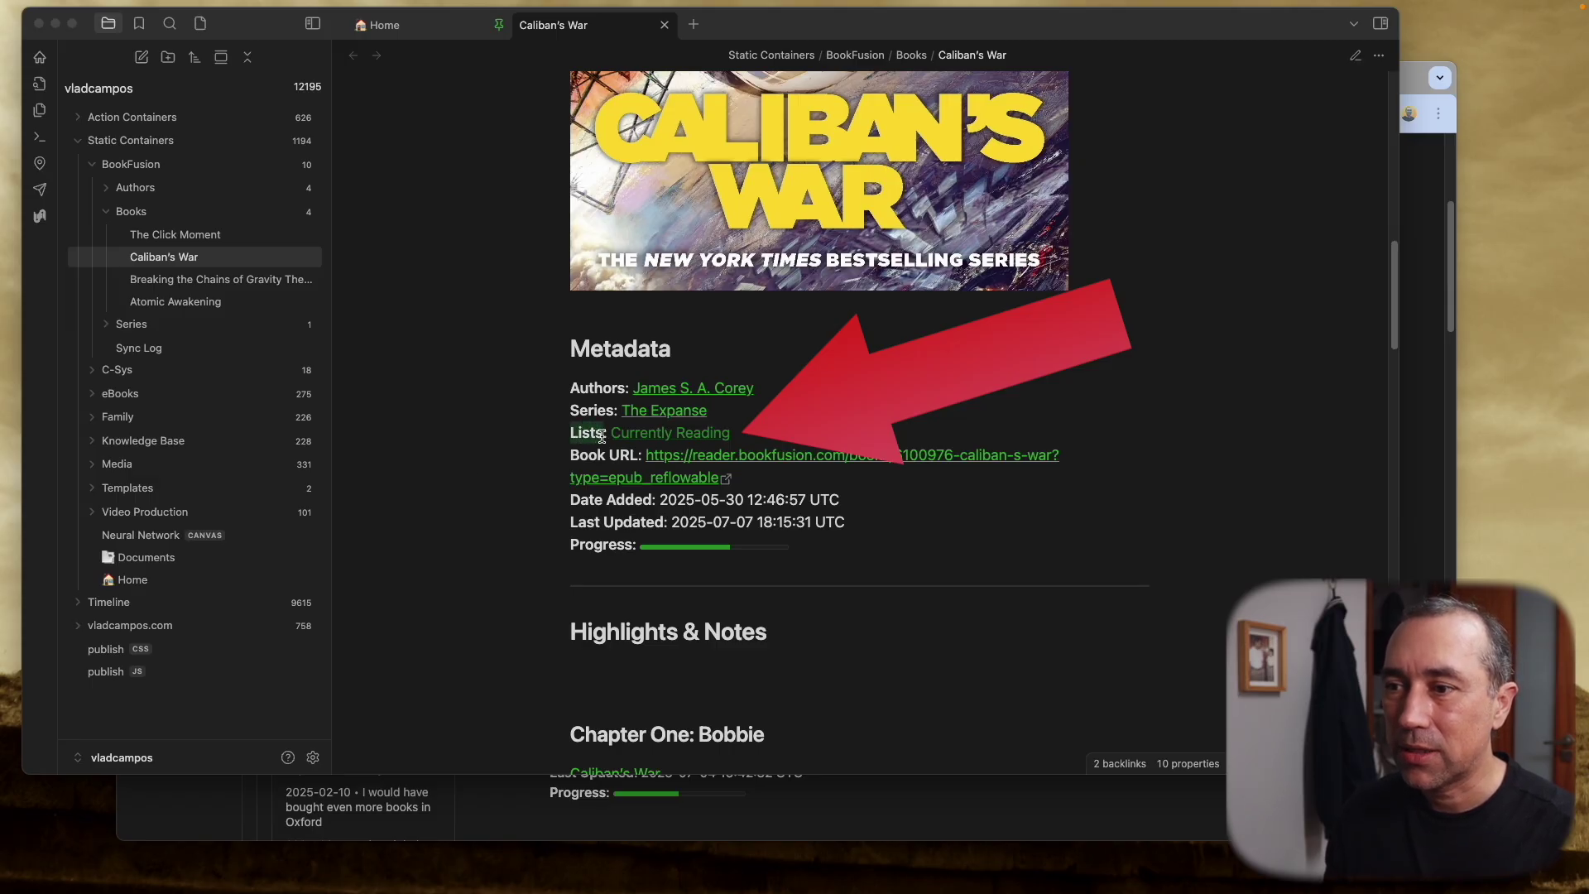
left_click(515, 439)
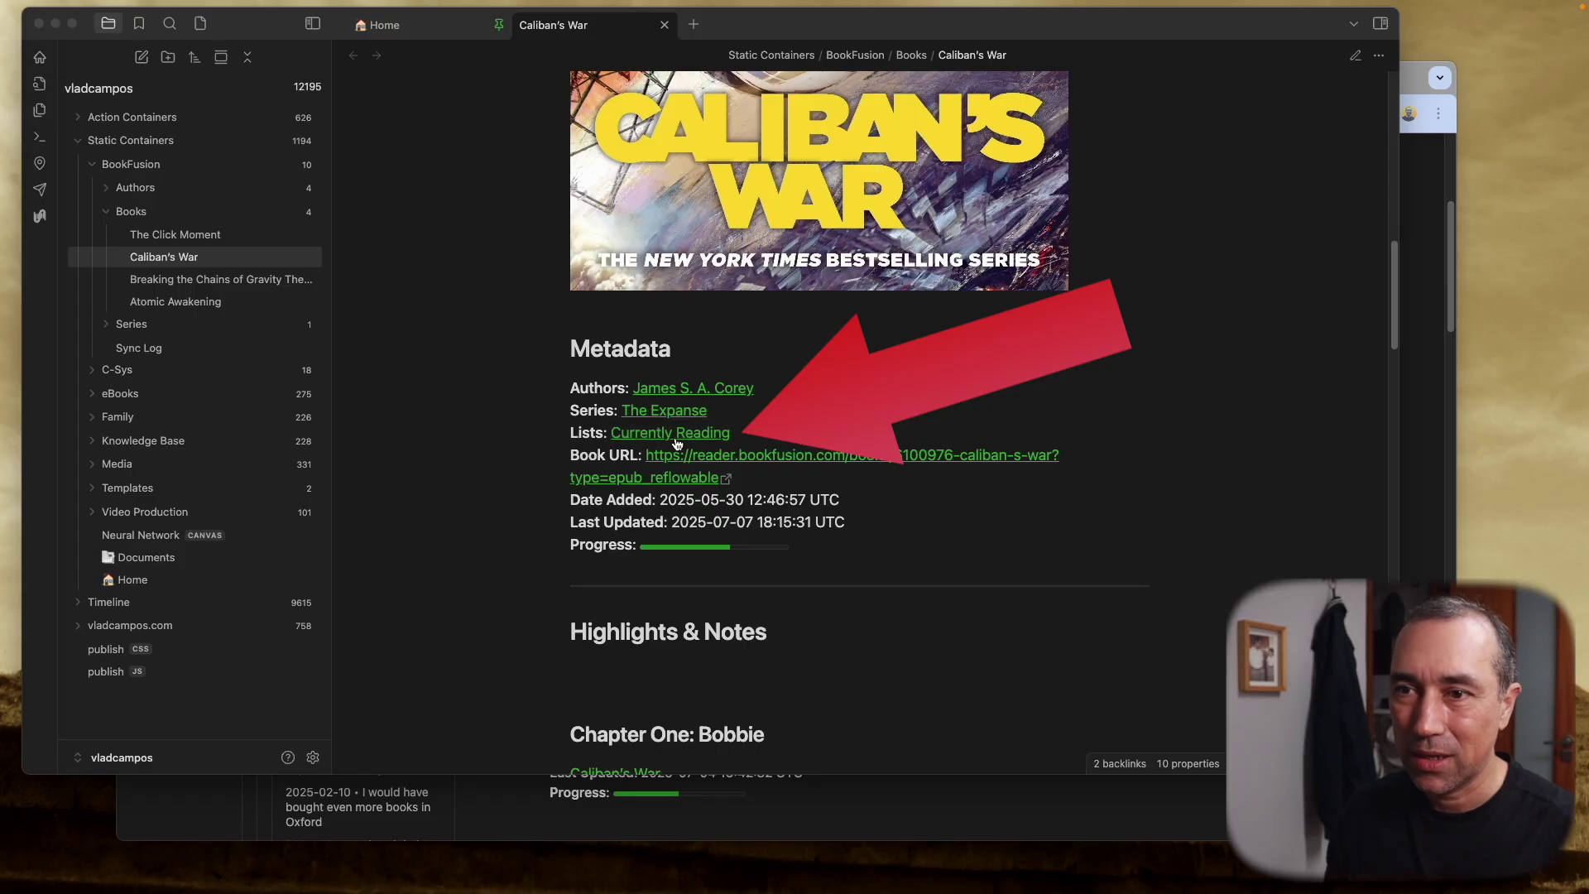
Open the Atomic Awakening note and compare its Lists metadata
left_click(244, 309)
scroll(433, 466, "down", 5)
scroll(433, 466, "down", 3)
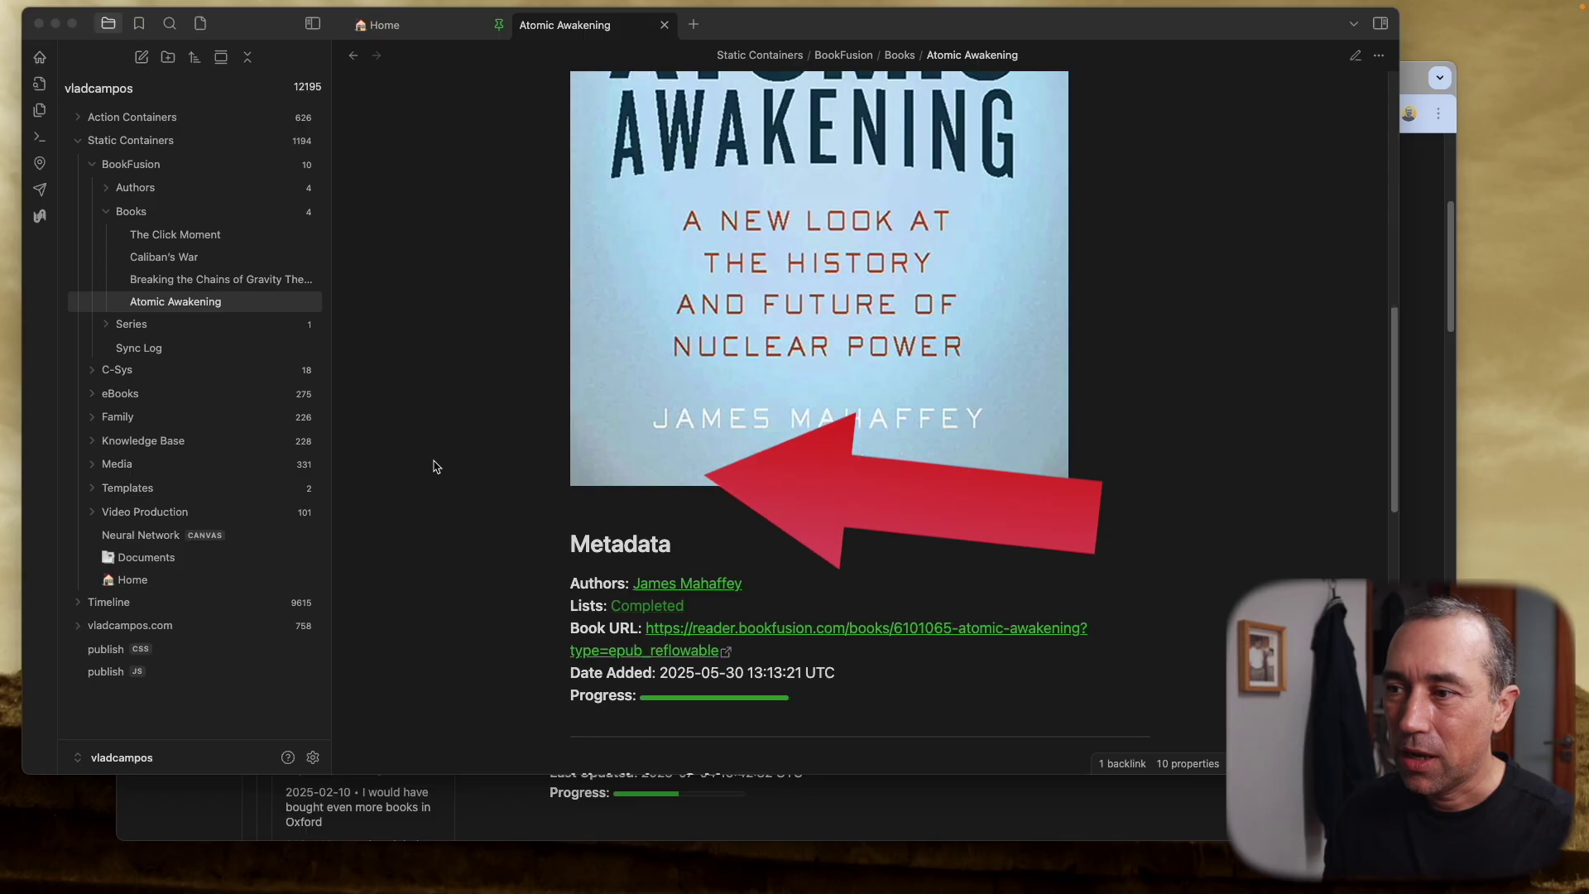
scroll(433, 466, "down", 1)
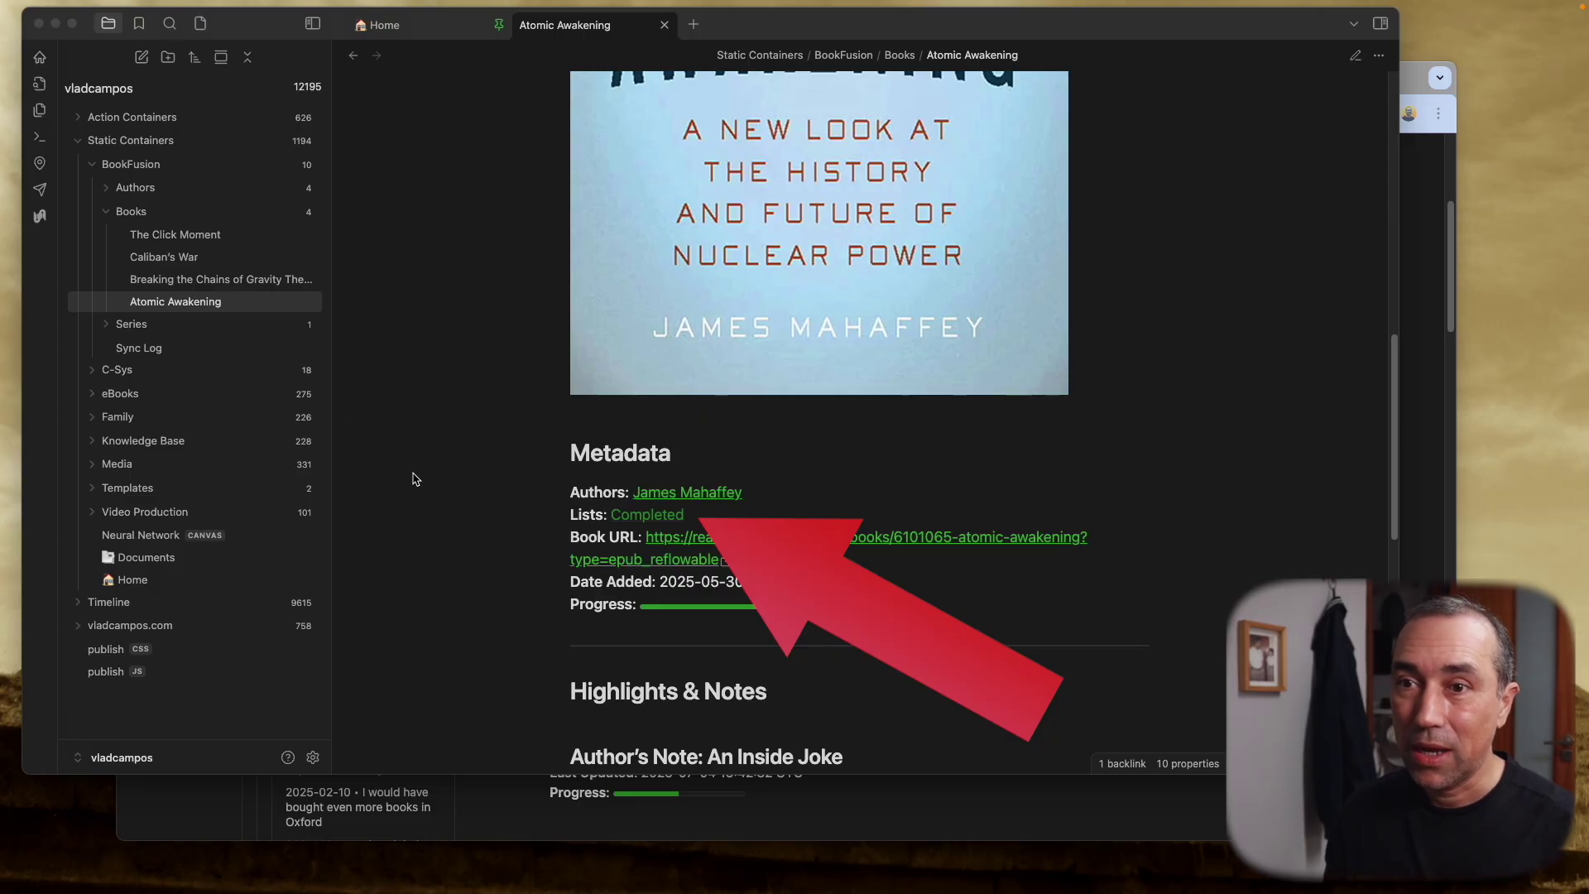
Open The Expanse series note, collapse its Caliban's War mention, and bring the blog post forward
left_click(109, 214)
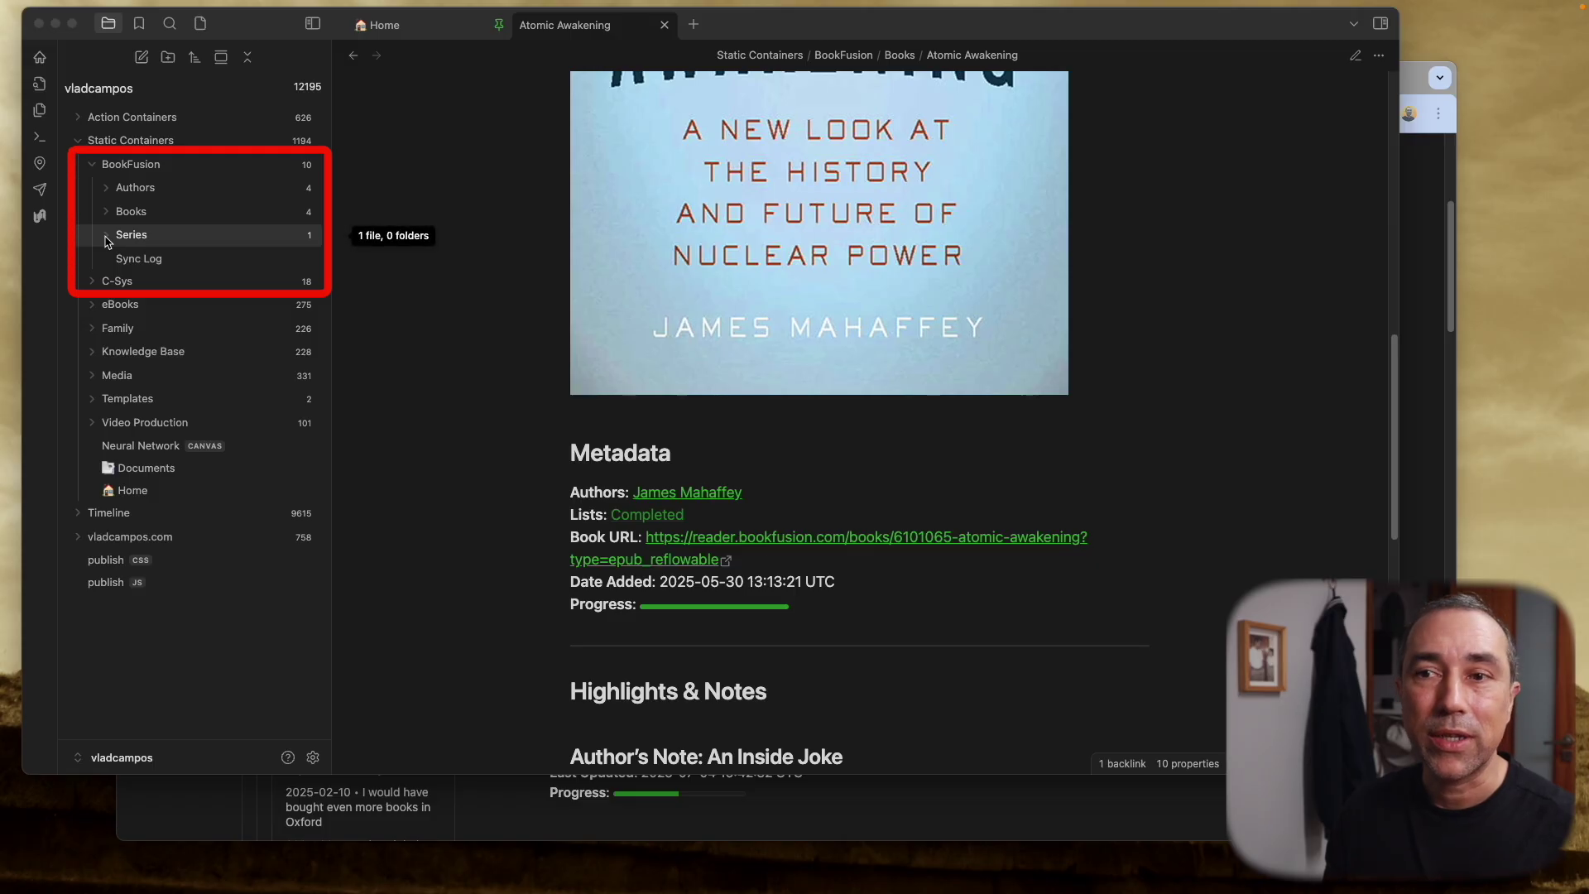
left_click(108, 237)
left_click(157, 258)
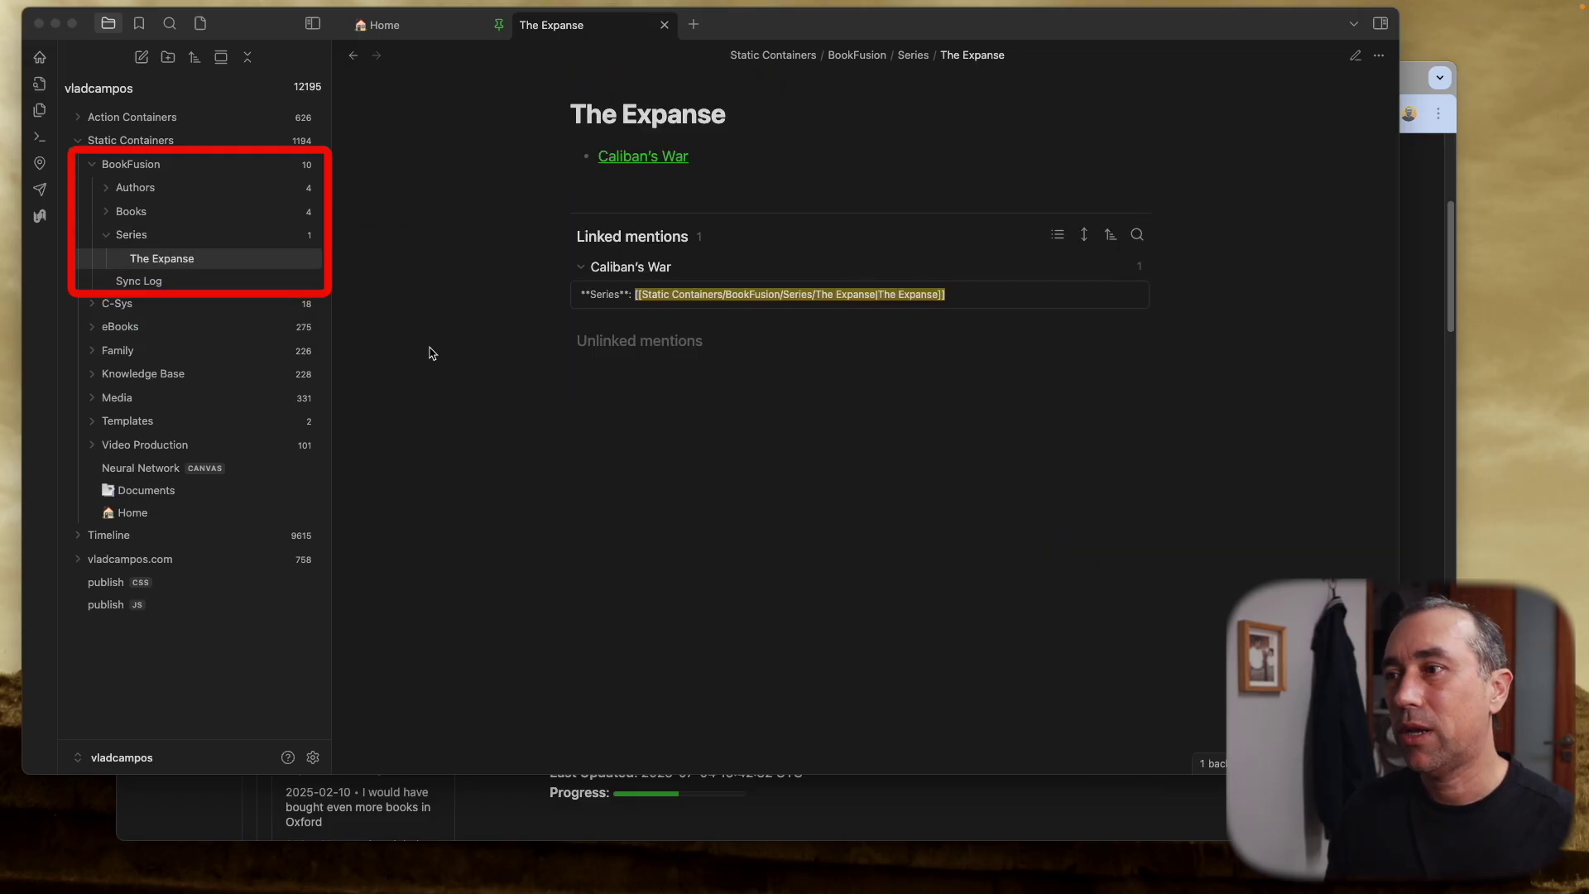
left_click(1058, 234)
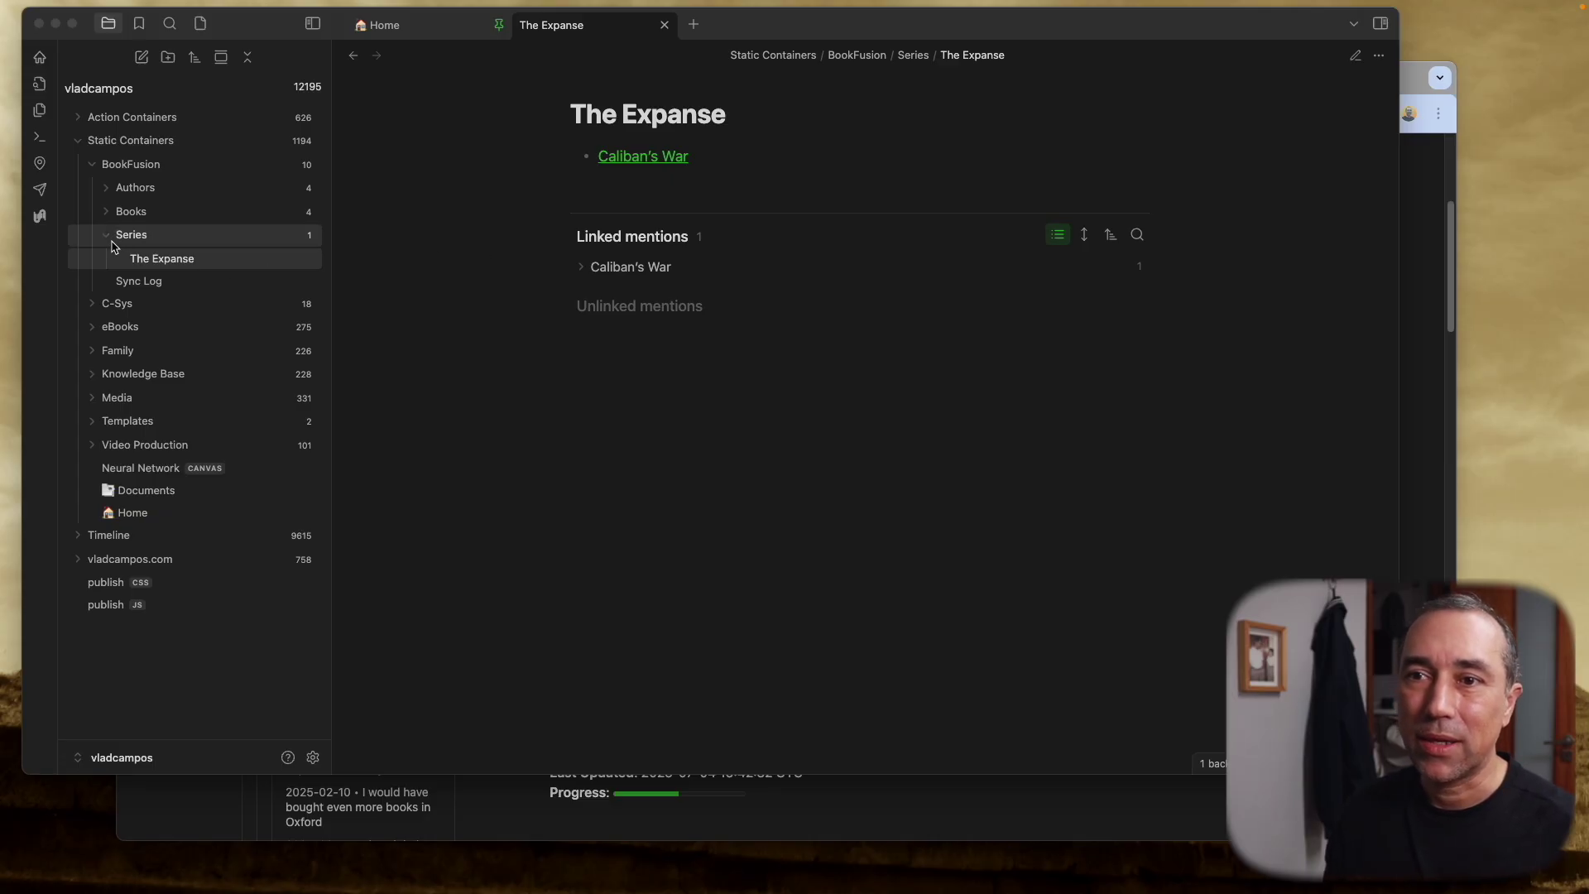
left_click(1407, 426)
Review the blog post's red-boxed screenshots showing the unlinked Lists values
scroll(663, 374, "up", 5)
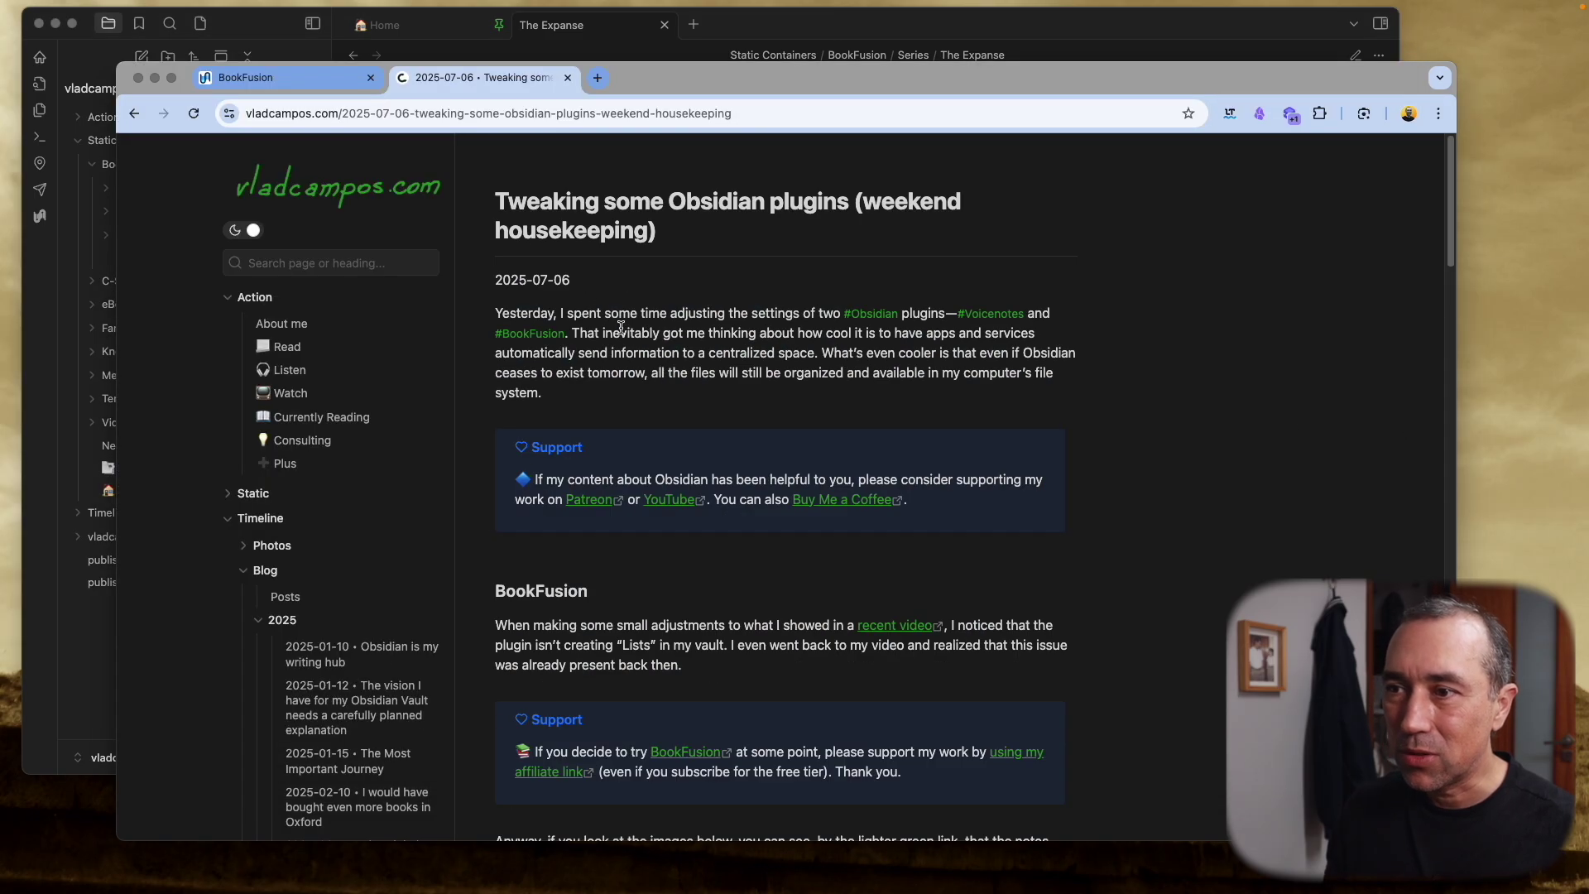
left_click_drag(592, 288, 493, 281)
left_click(582, 286)
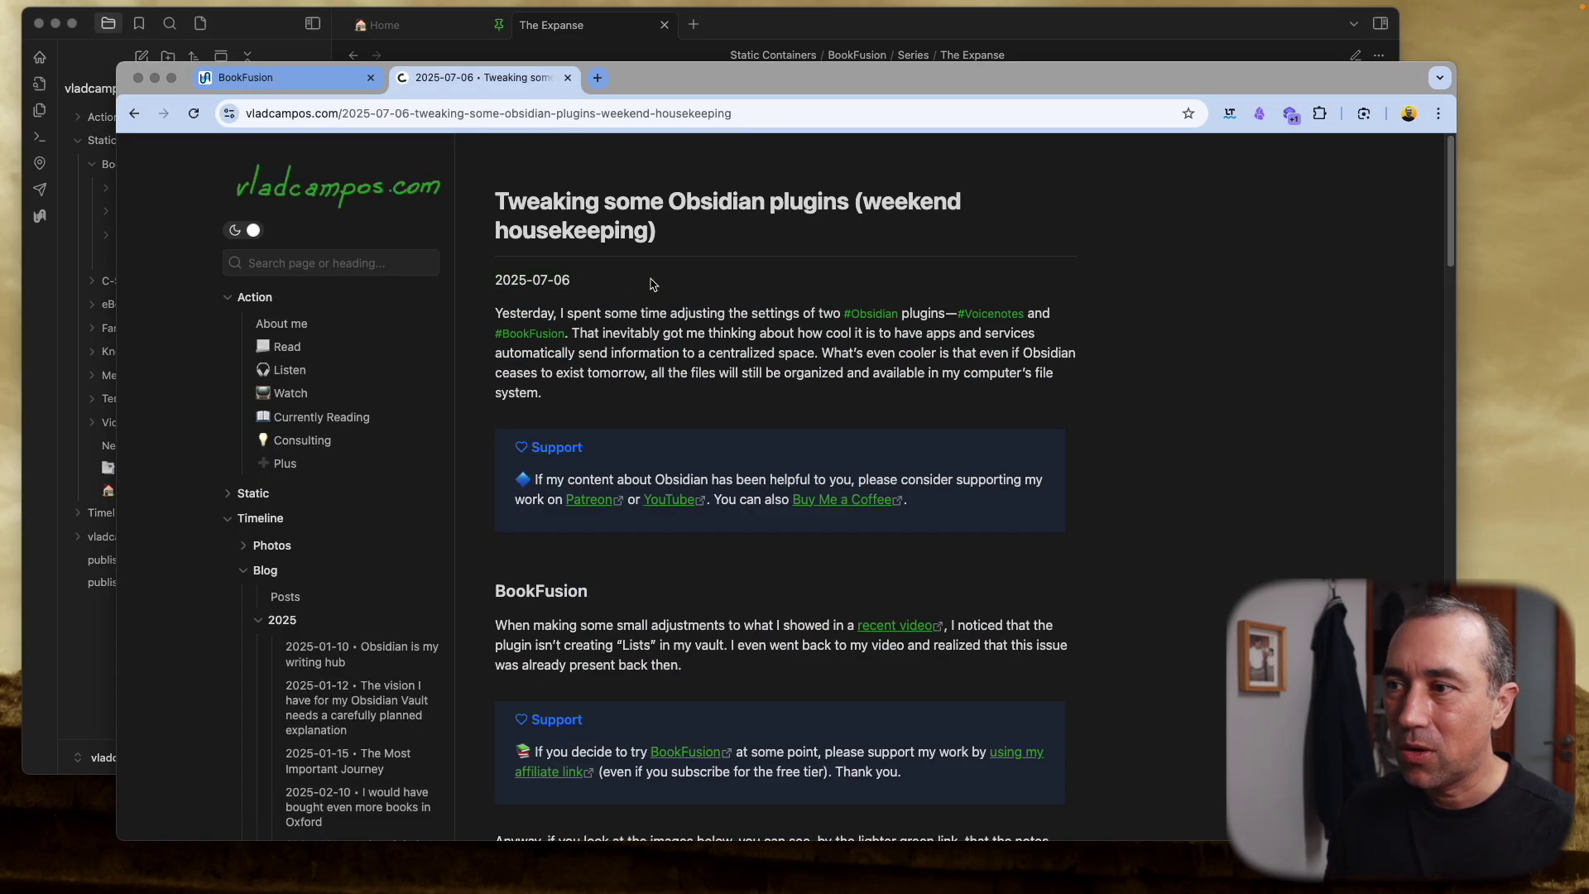
scroll(743, 351, "down", 7)
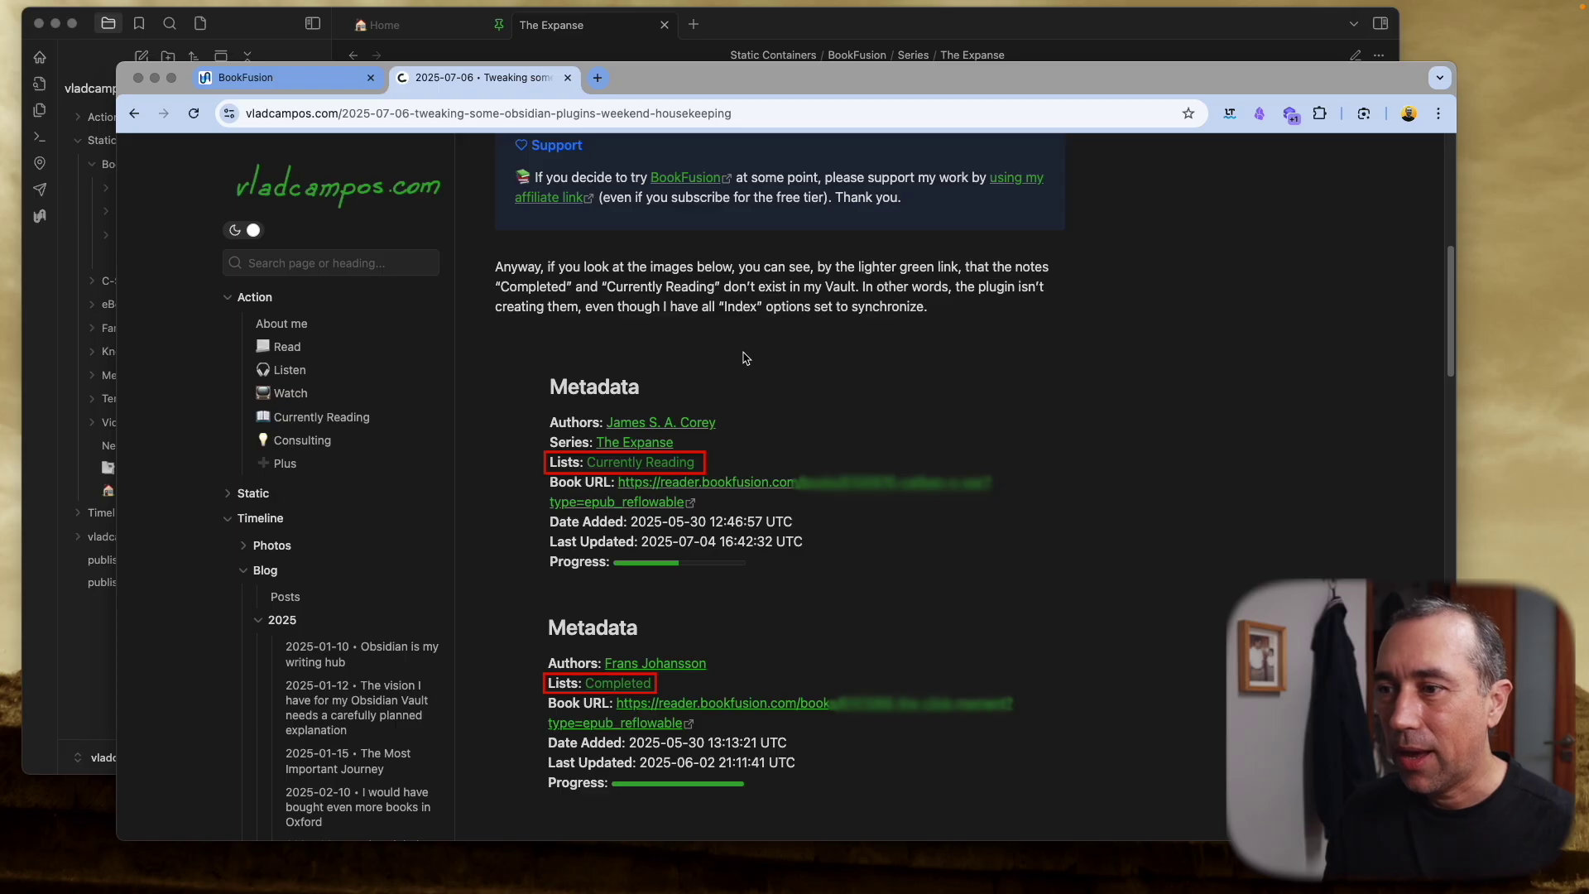
scroll(746, 358, "up", 3)
scroll(745, 356, "down", 6)
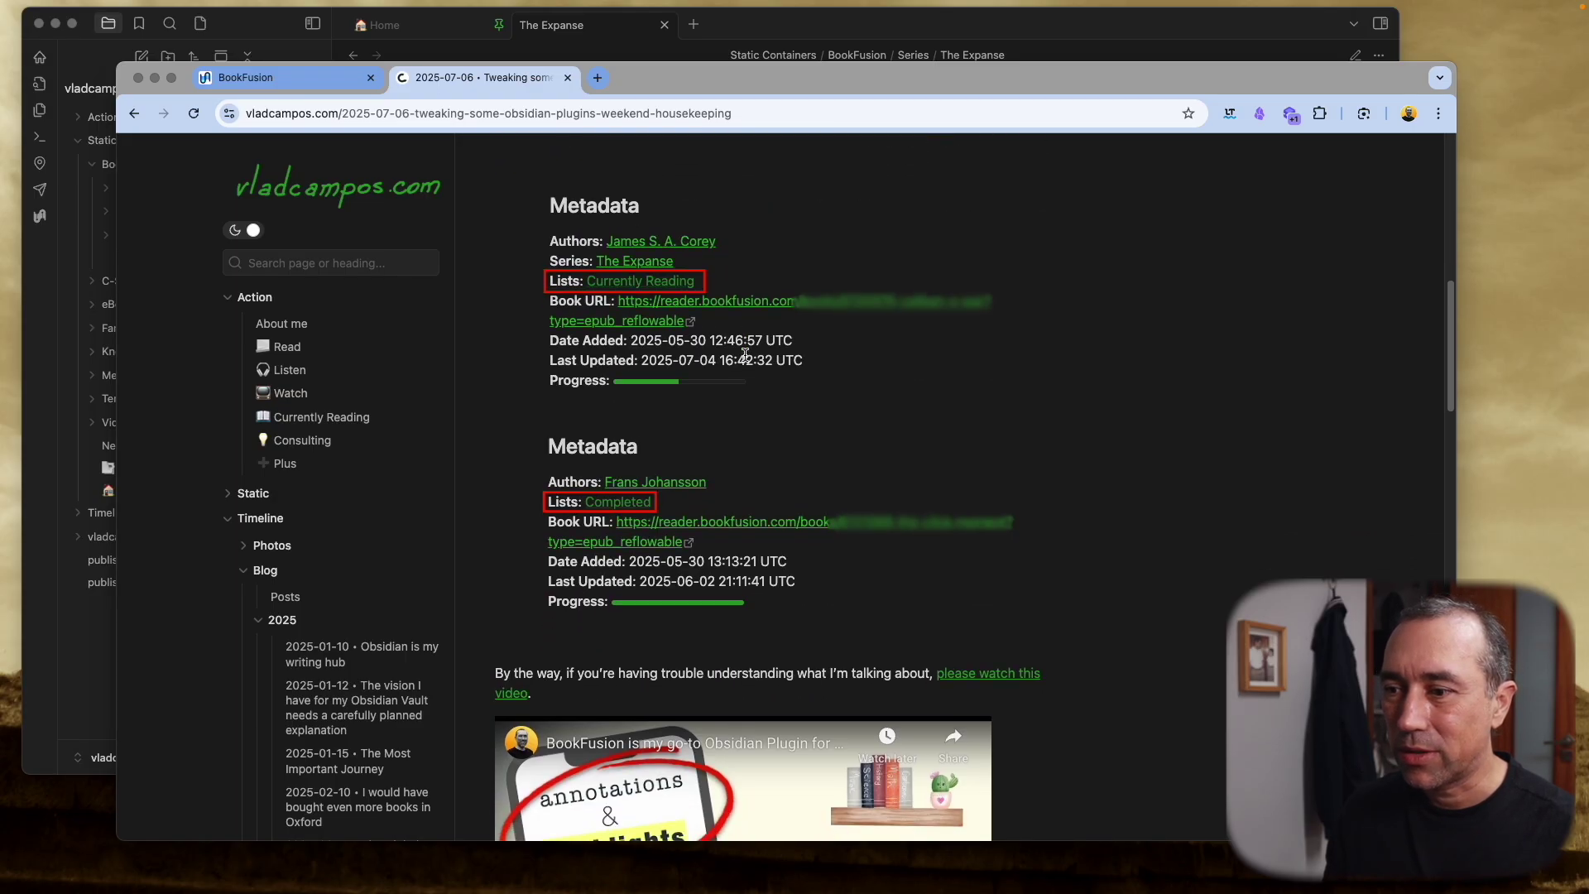
scroll(745, 356, "down", 2)
scroll(1028, 340, "up", 6)
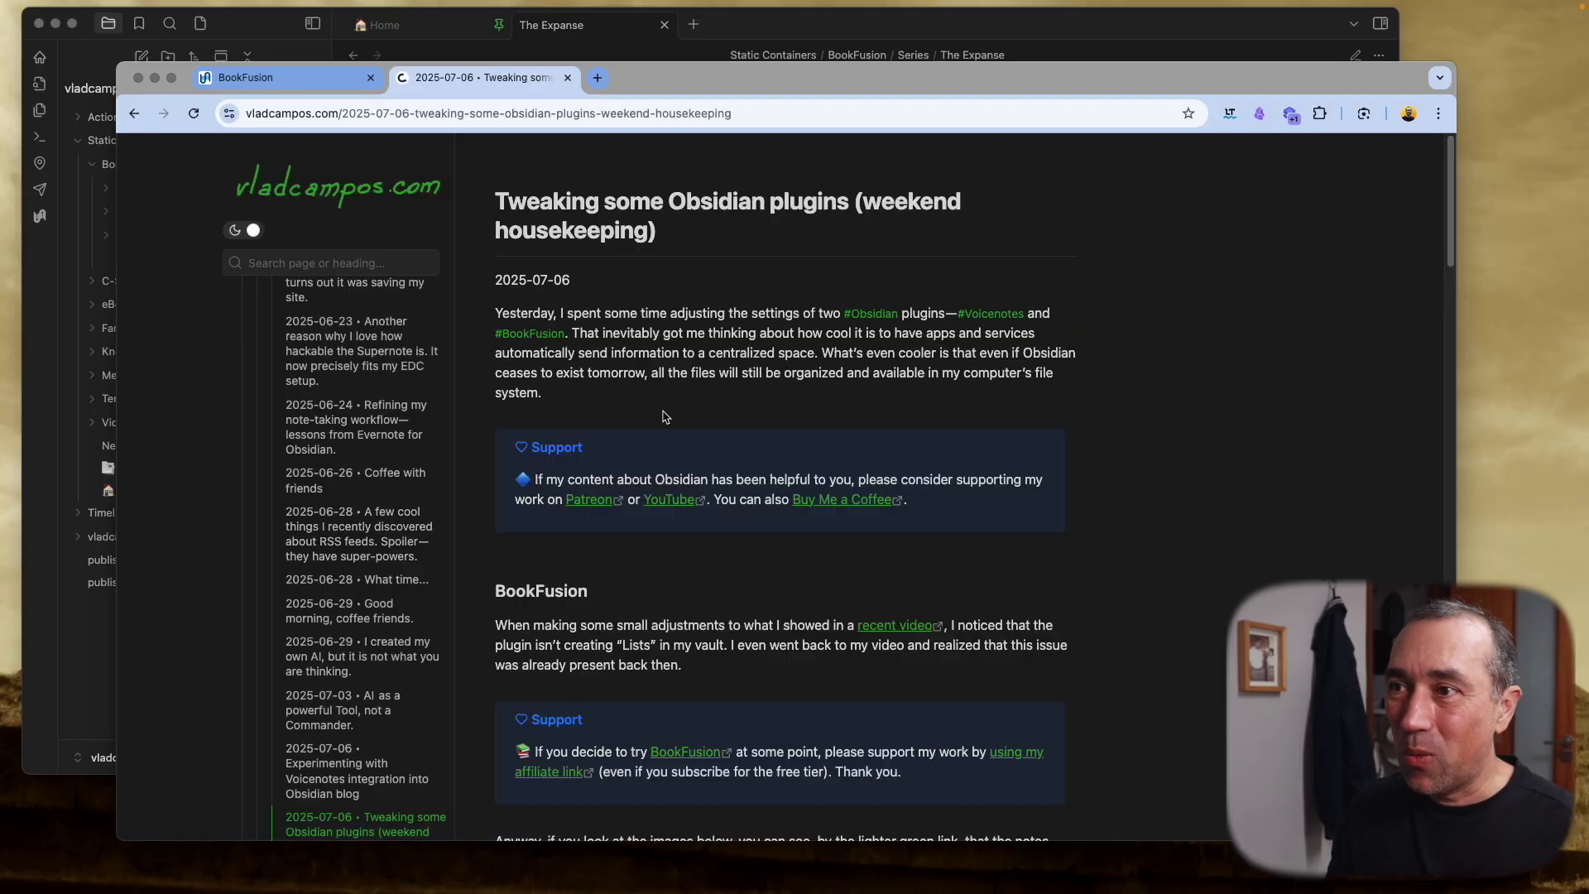
Open BookFusion's Obsidian integration page and switch from Books to the Index templates
left_click(281, 77)
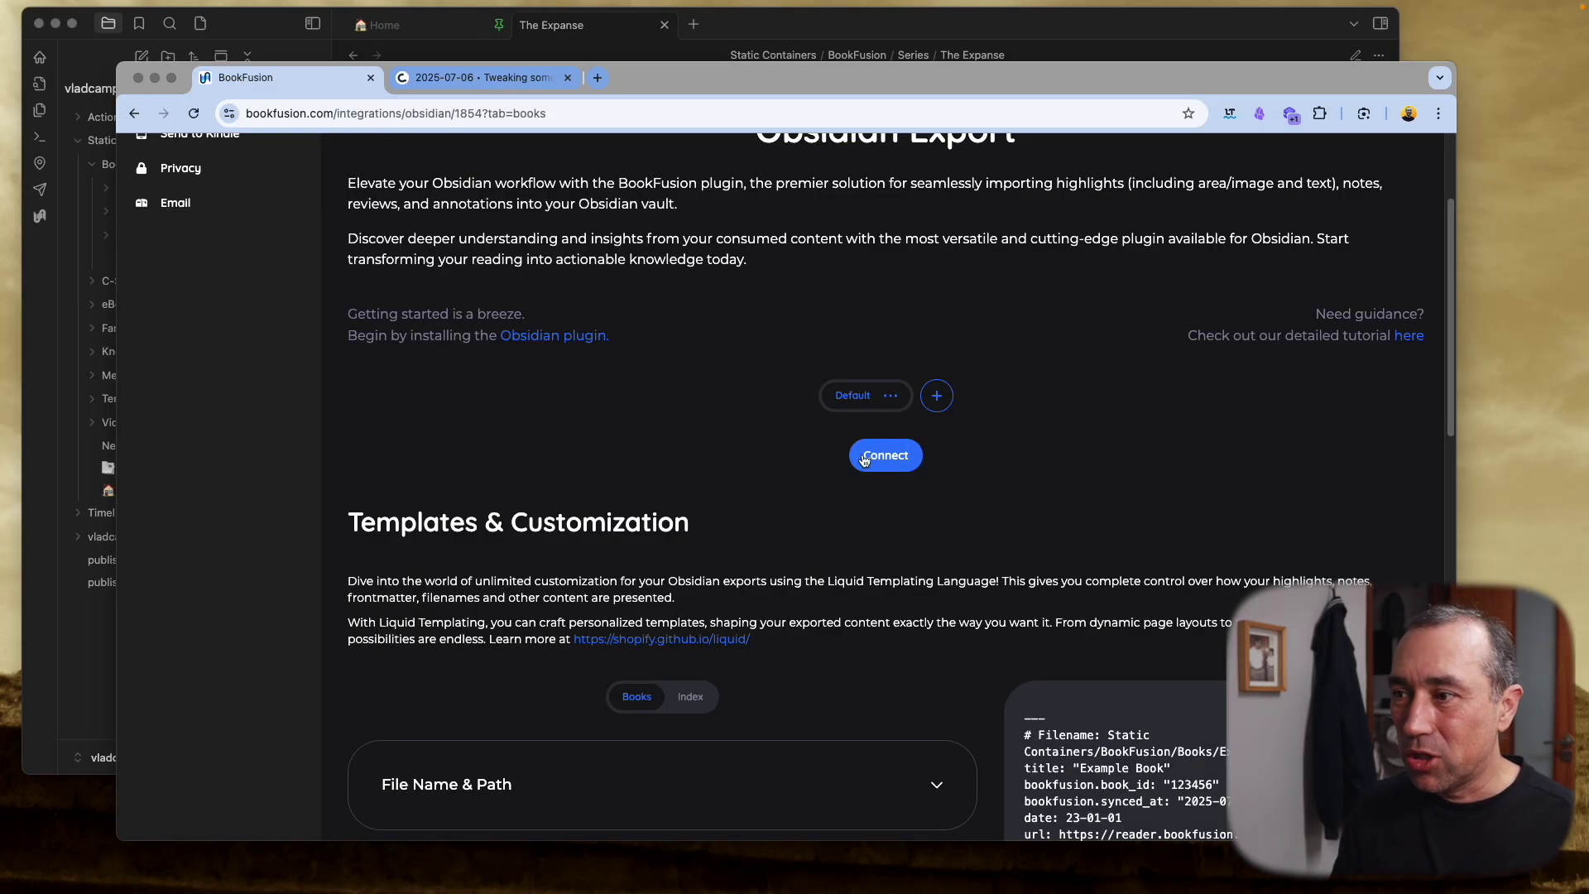
scroll(1002, 541, "down", 1)
scroll(1003, 540, "down", 4)
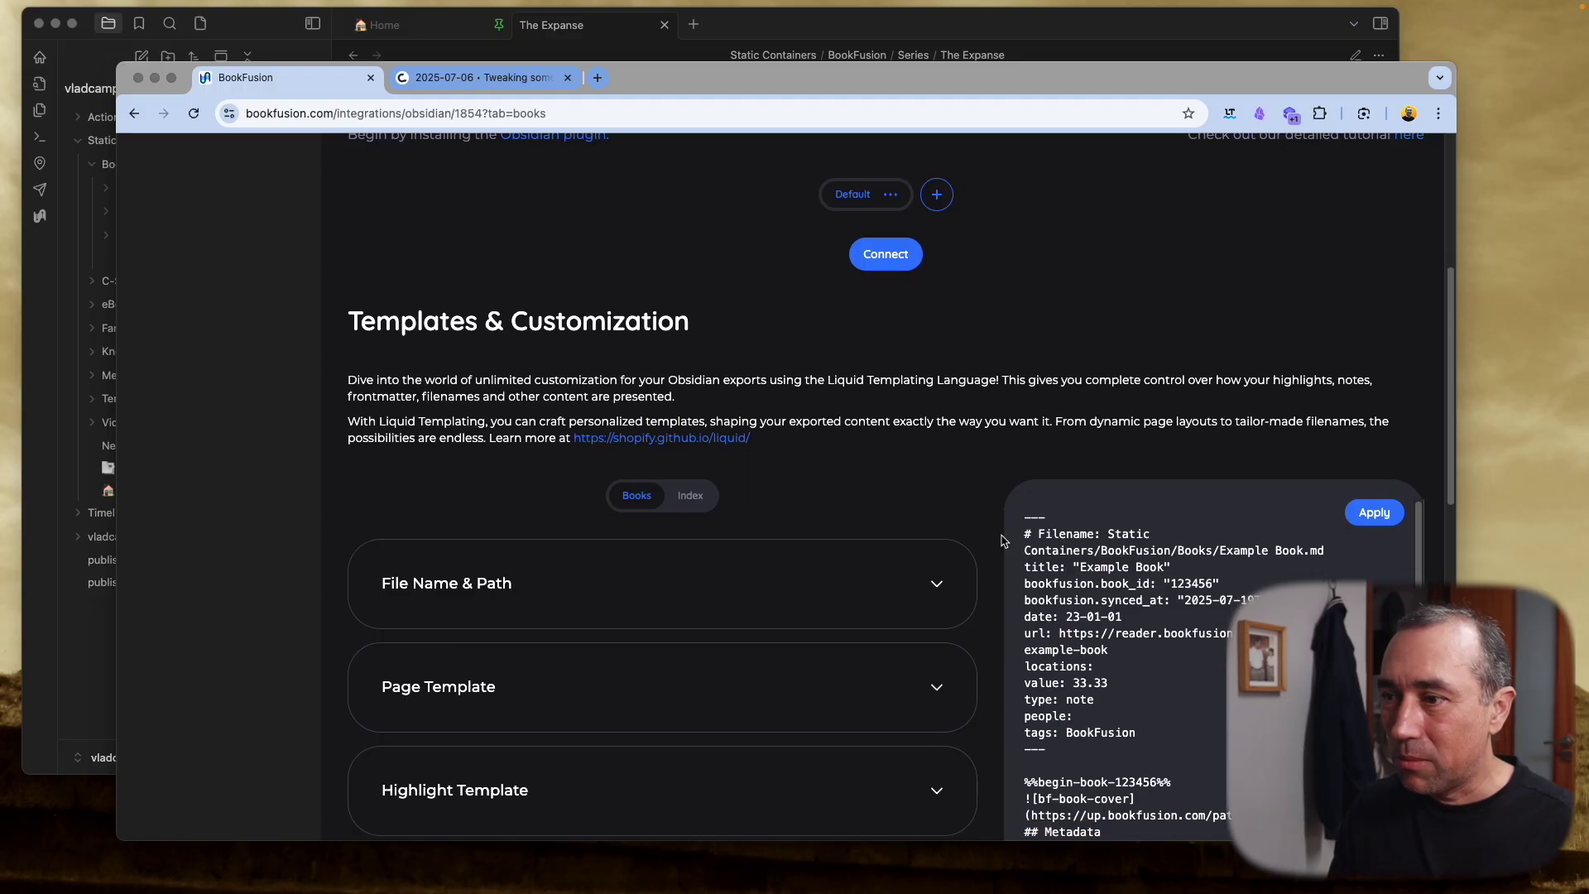
left_click(681, 497)
scroll(870, 508, "down", 3)
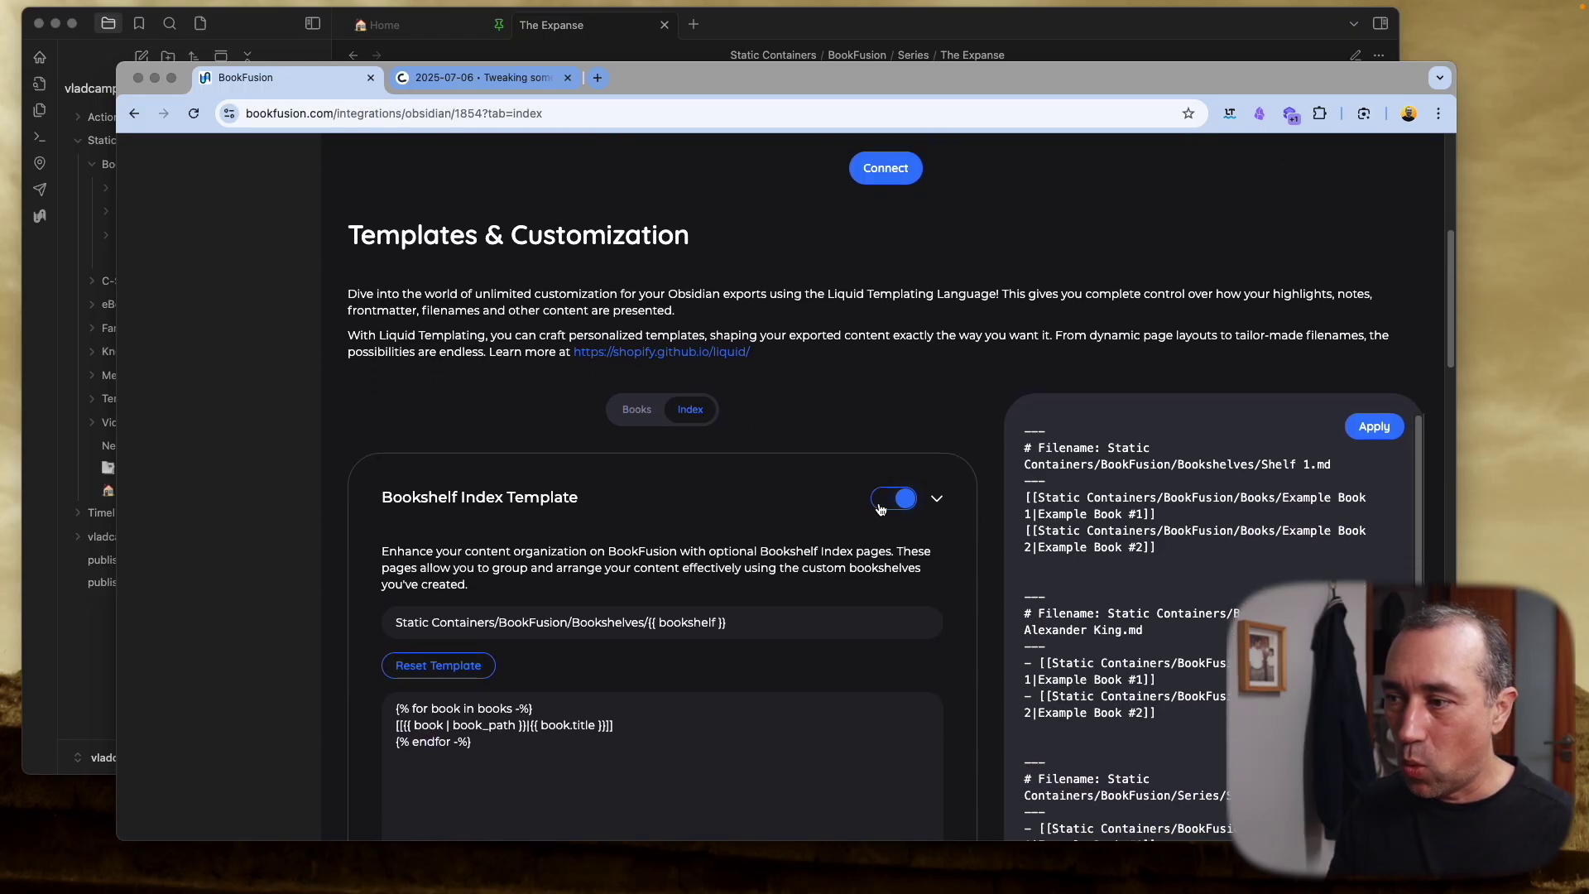
scroll(999, 519, "down", 4)
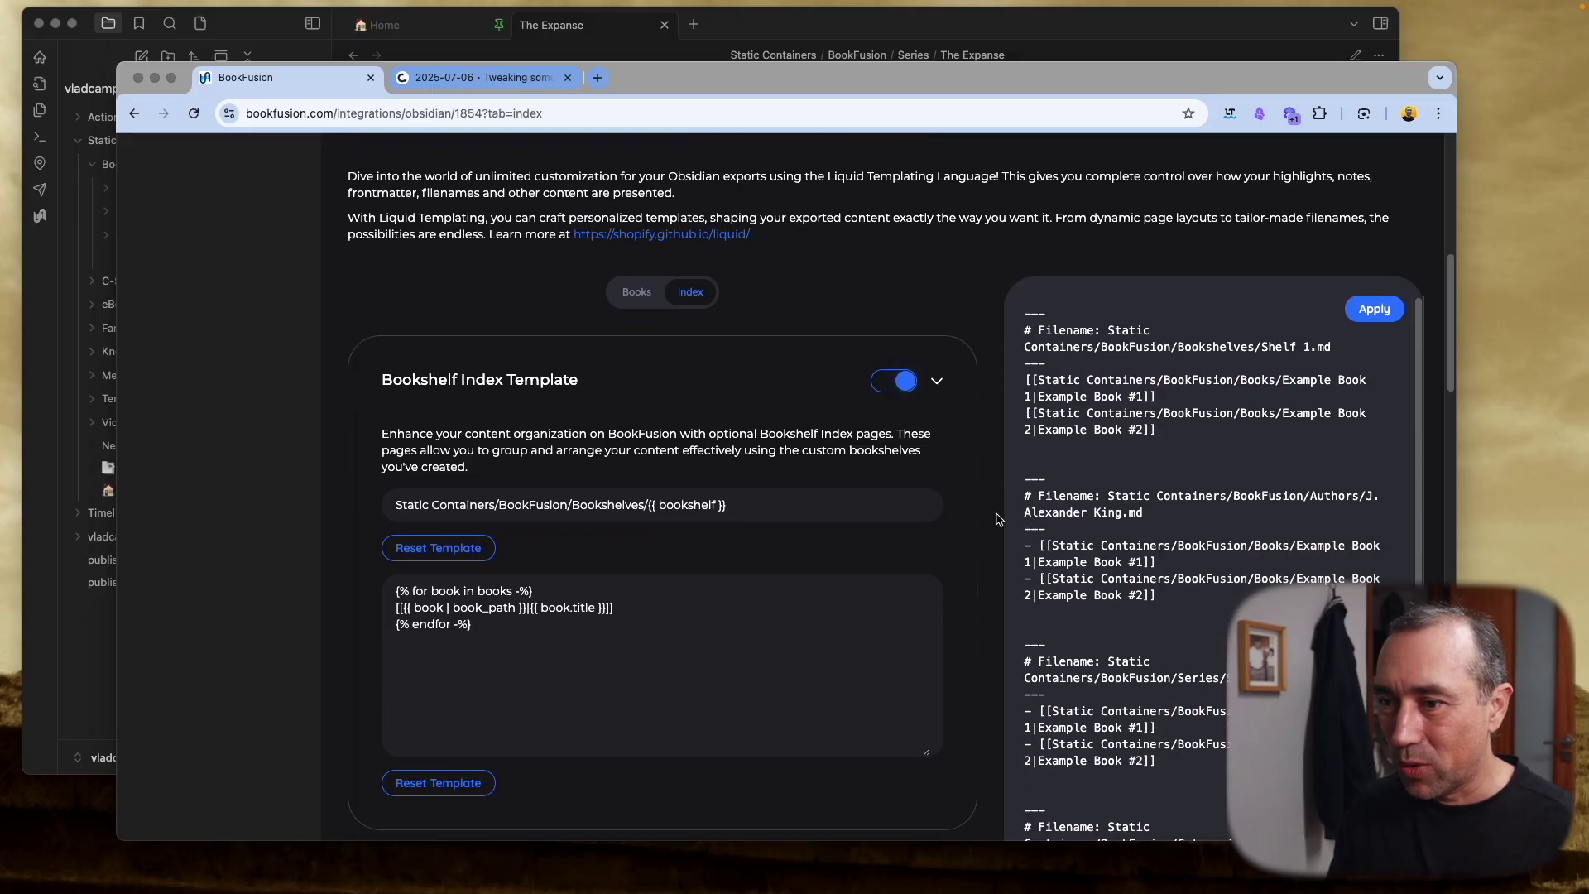
scroll(999, 519, "down", 5)
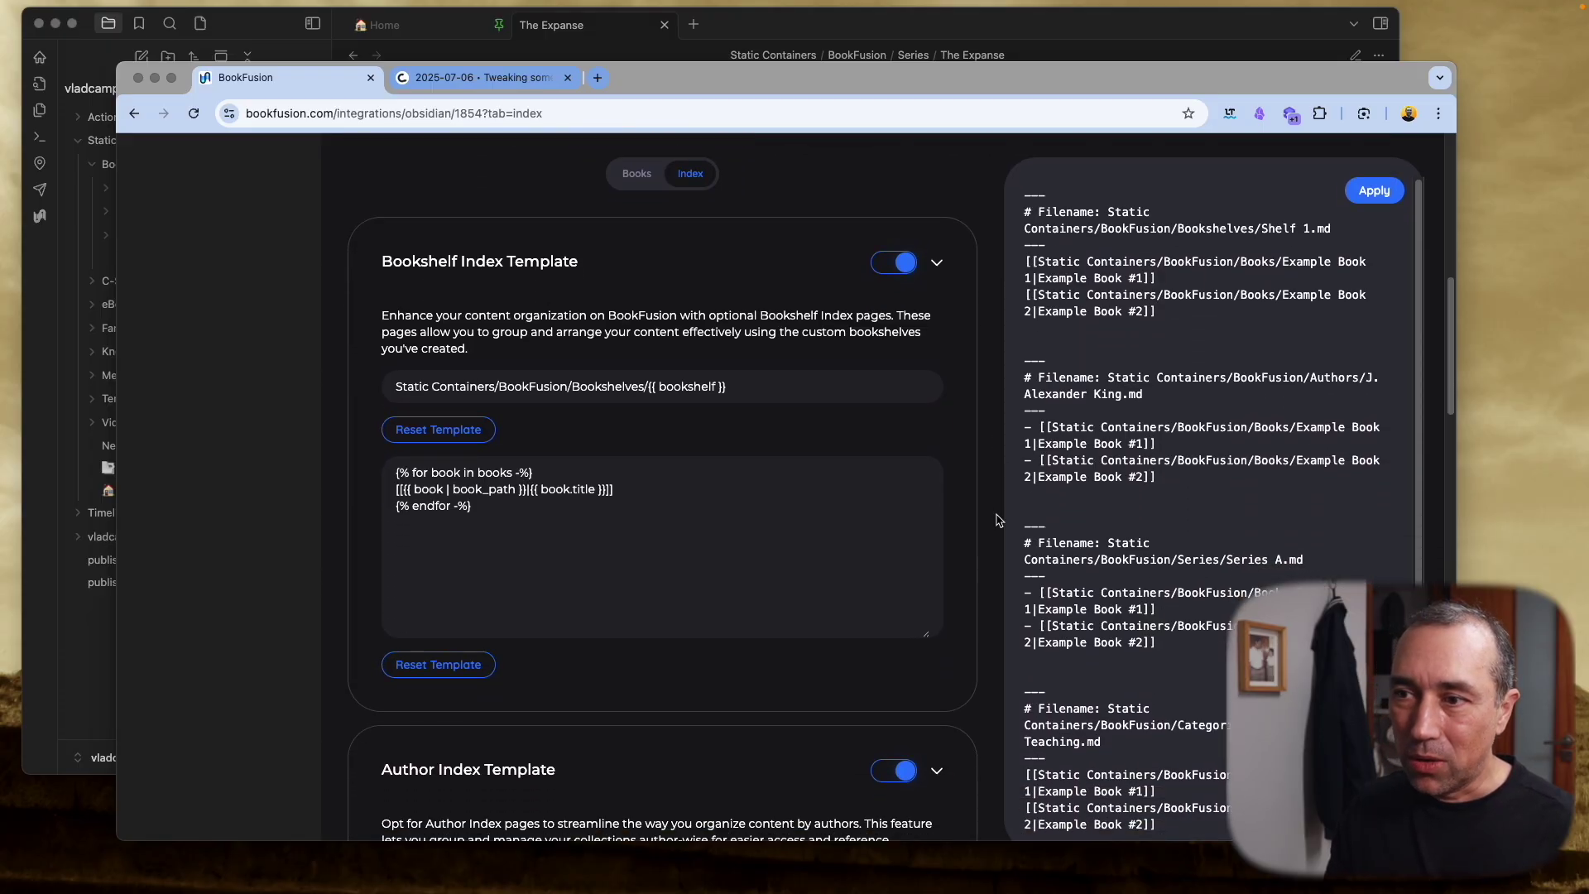
scroll(999, 519, "down", 1)
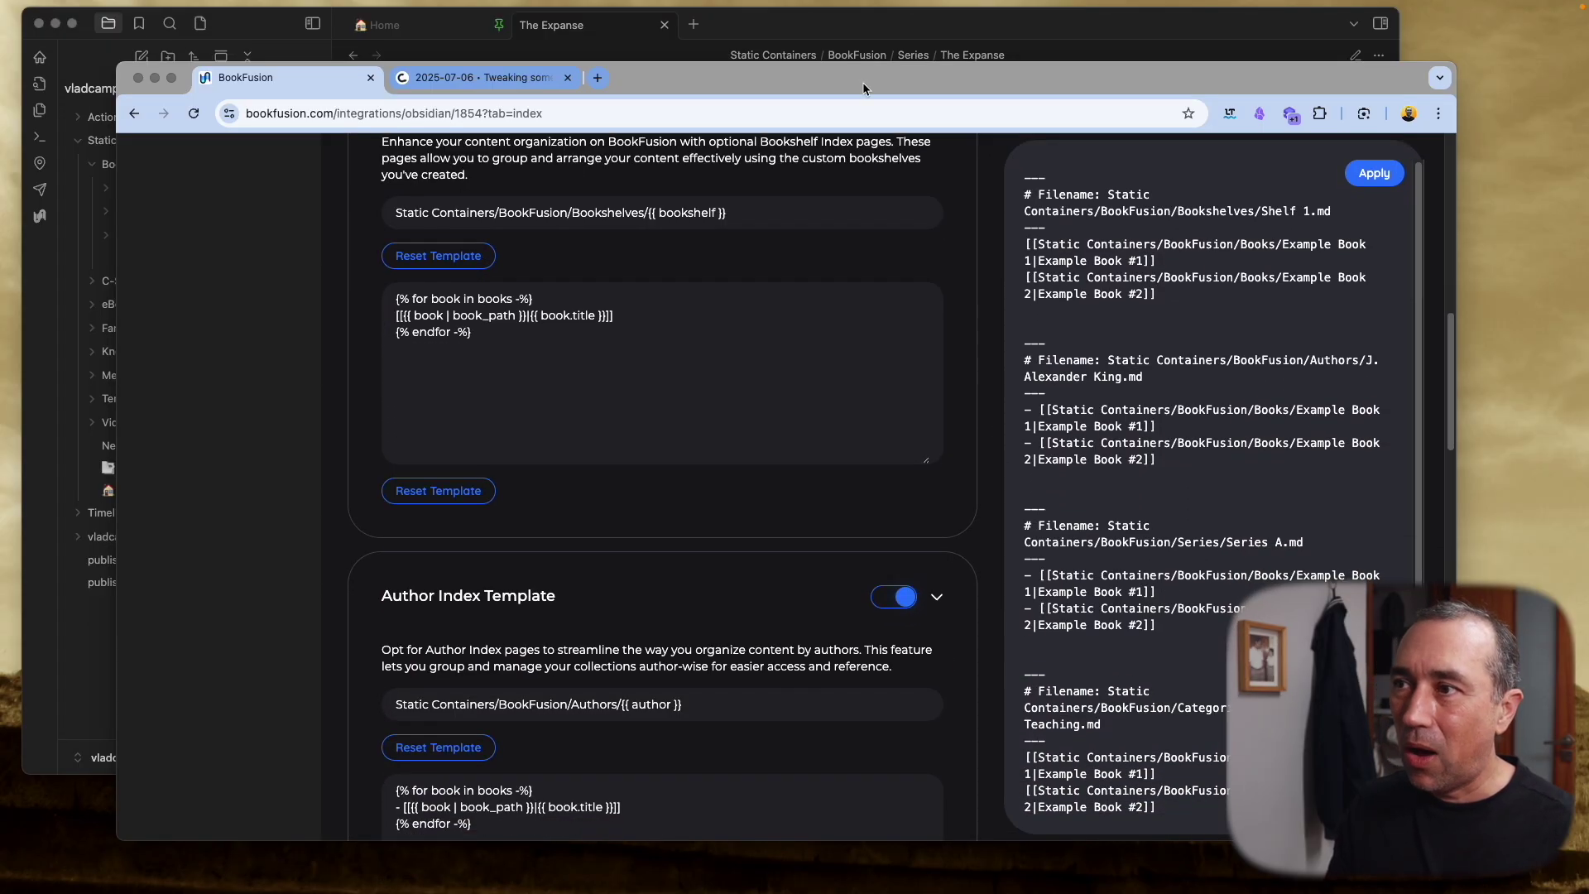
left_click_drag(864, 89, 956, 96)
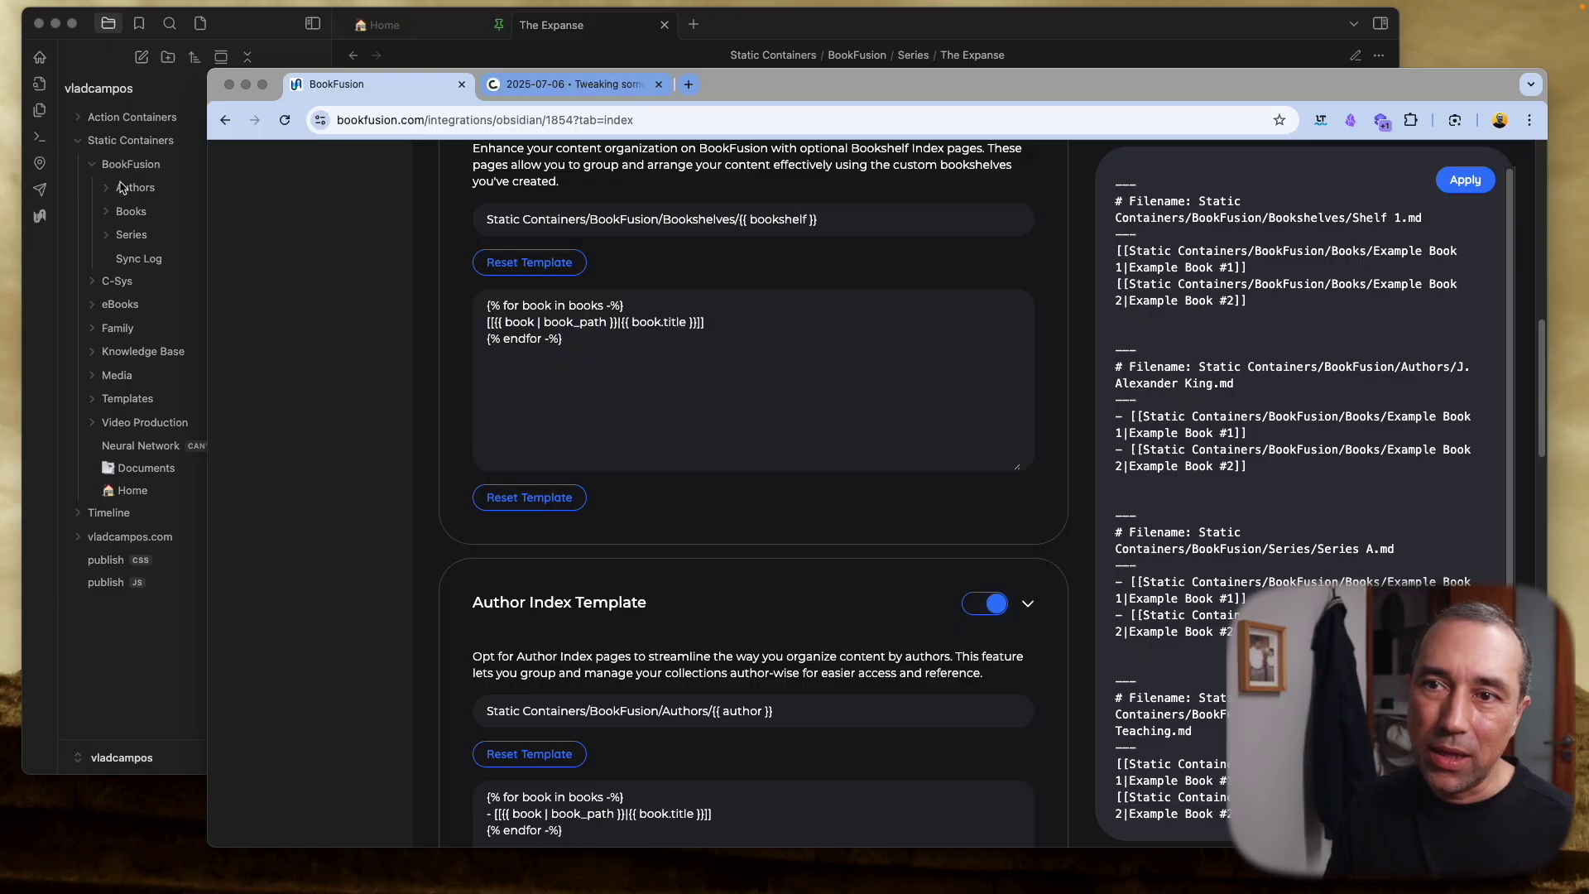
left_click_drag(930, 87, 852, 80)
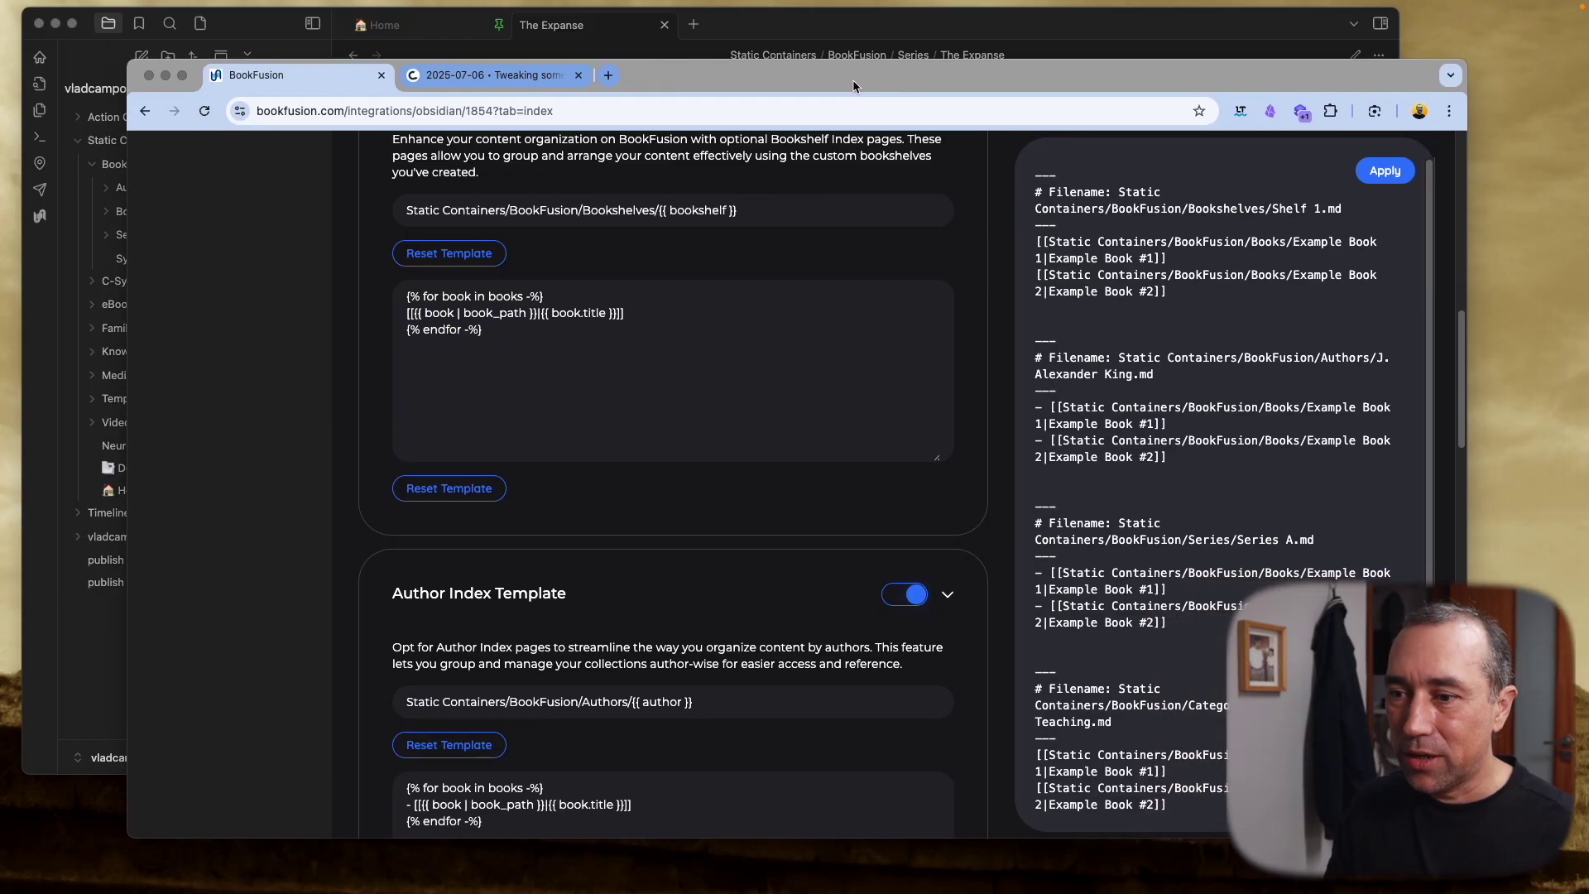
scroll(709, 524, "down", 4)
scroll(709, 524, "down", 10)
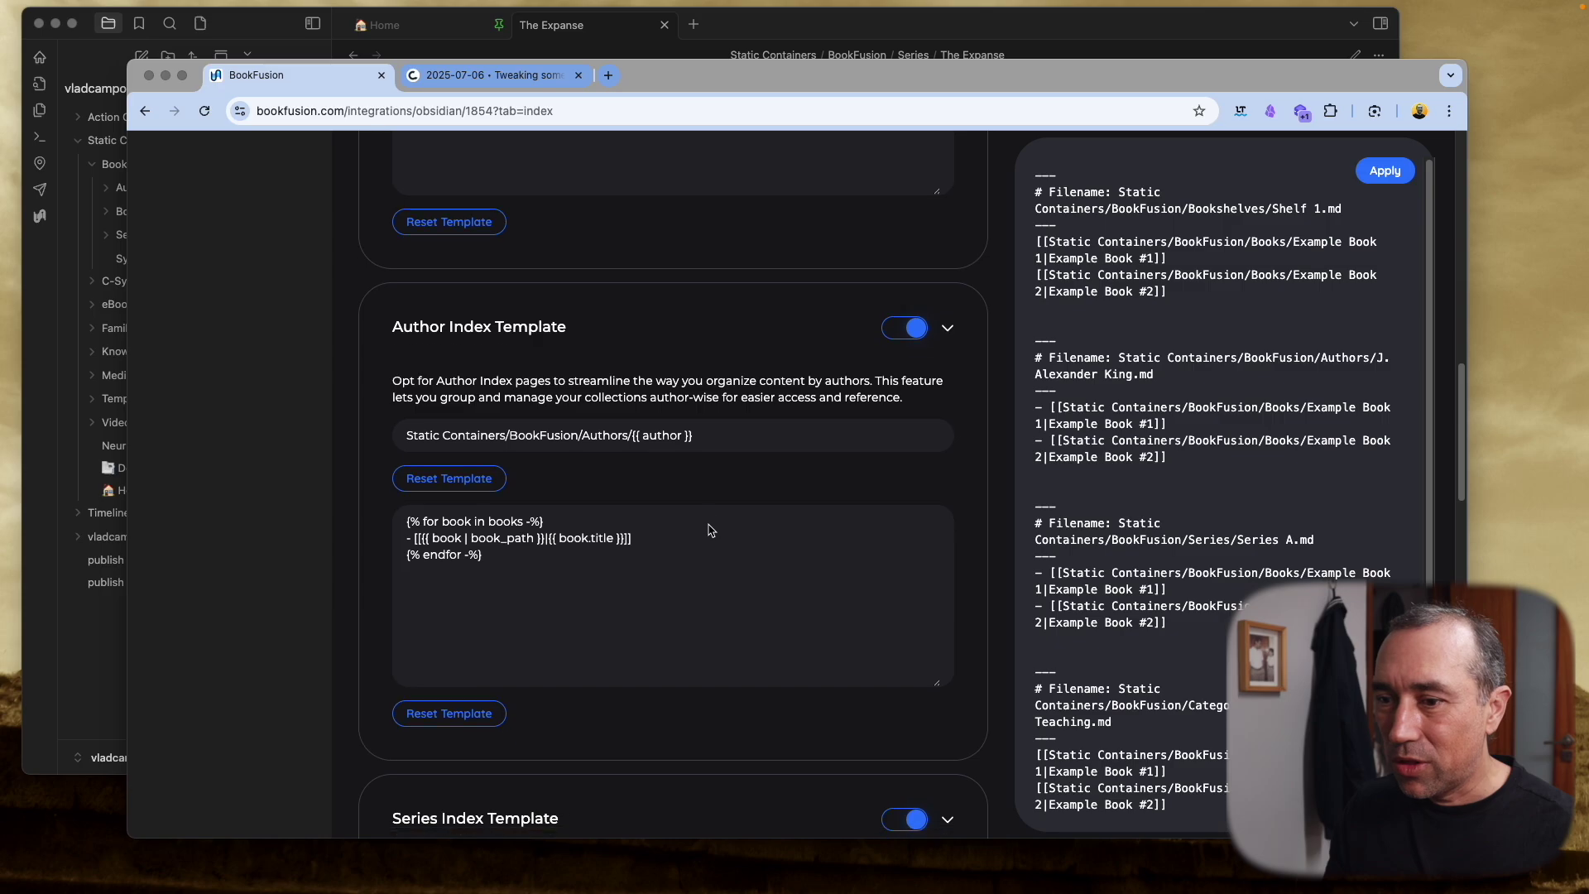
scroll(710, 533, "down", 15)
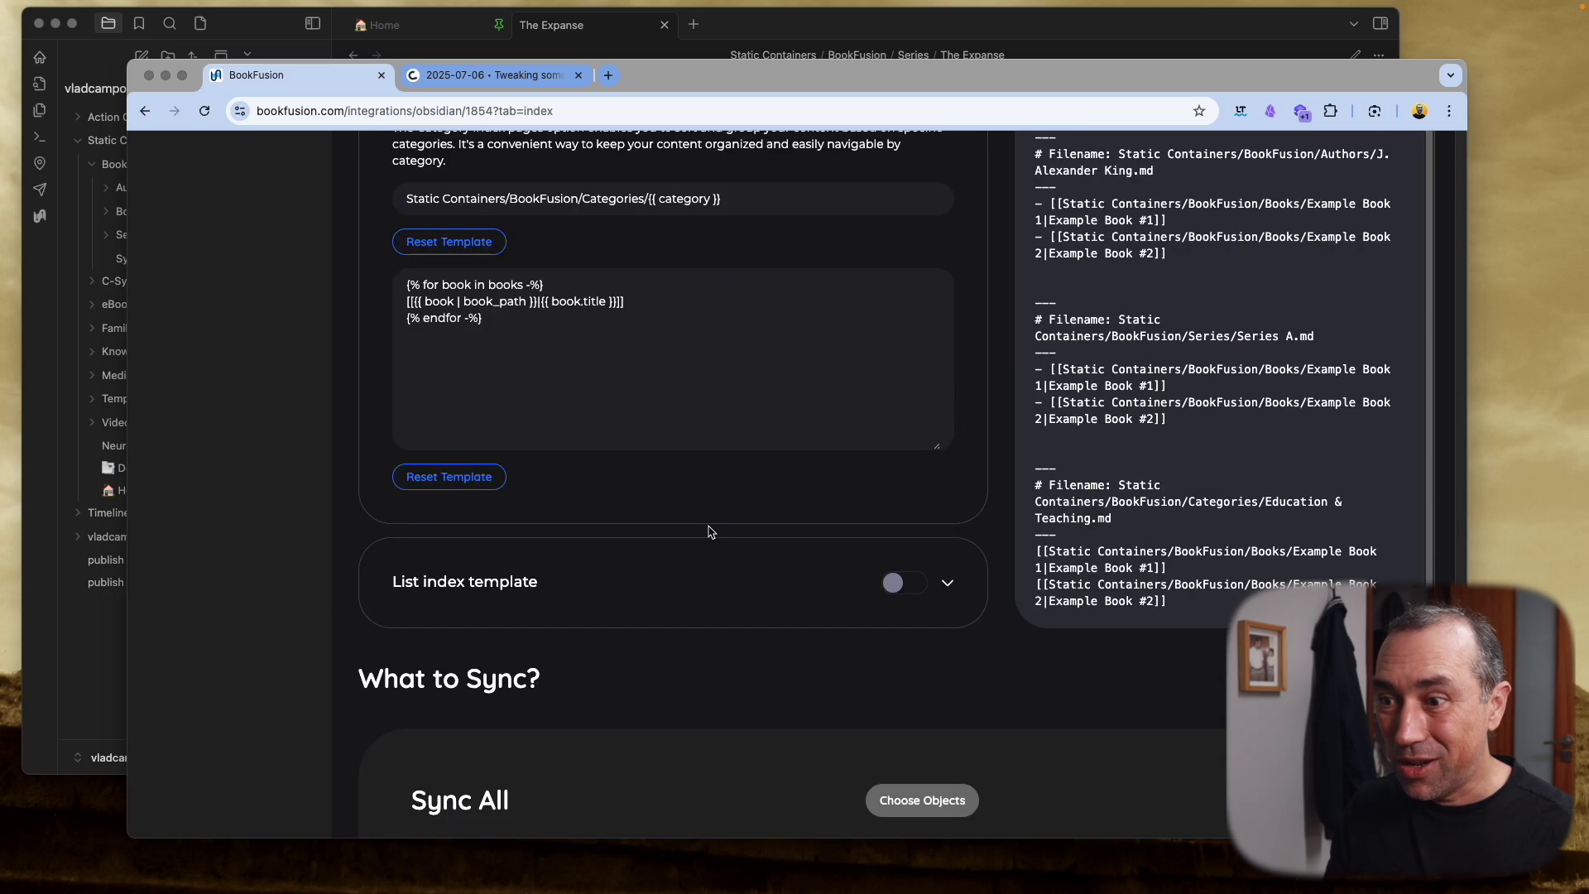
scroll(478, 626, "up", 5)
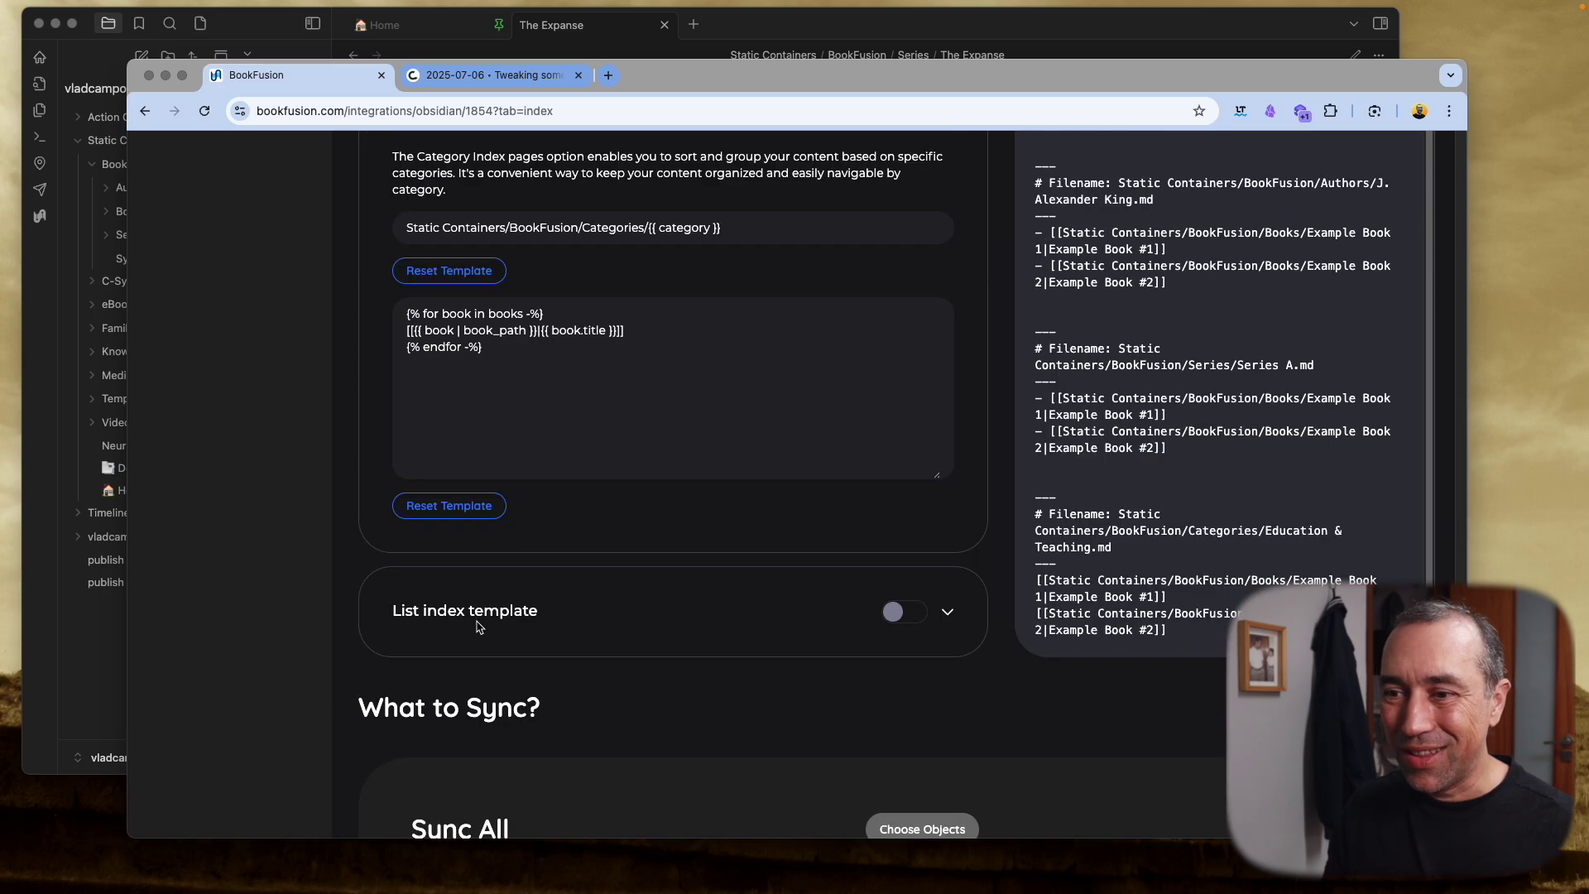
Enable the List index template, delete its '# {{ list.name }}' line, and apply
left_click(908, 627)
scroll(727, 617, "down", 2)
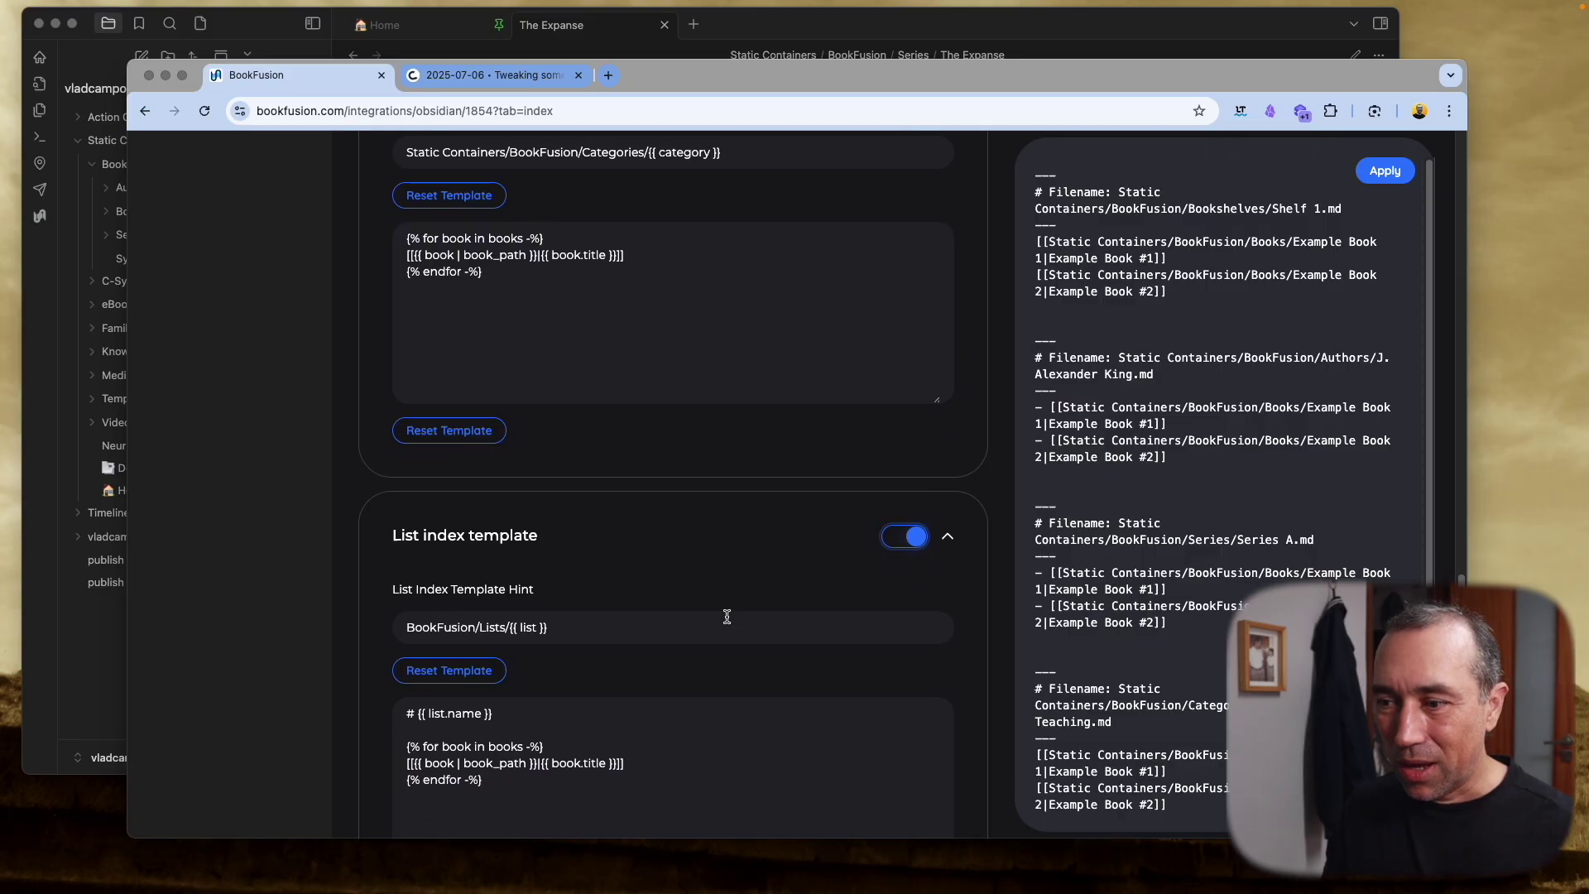
scroll(727, 617, "down", 1)
scroll(728, 621, "up", 1)
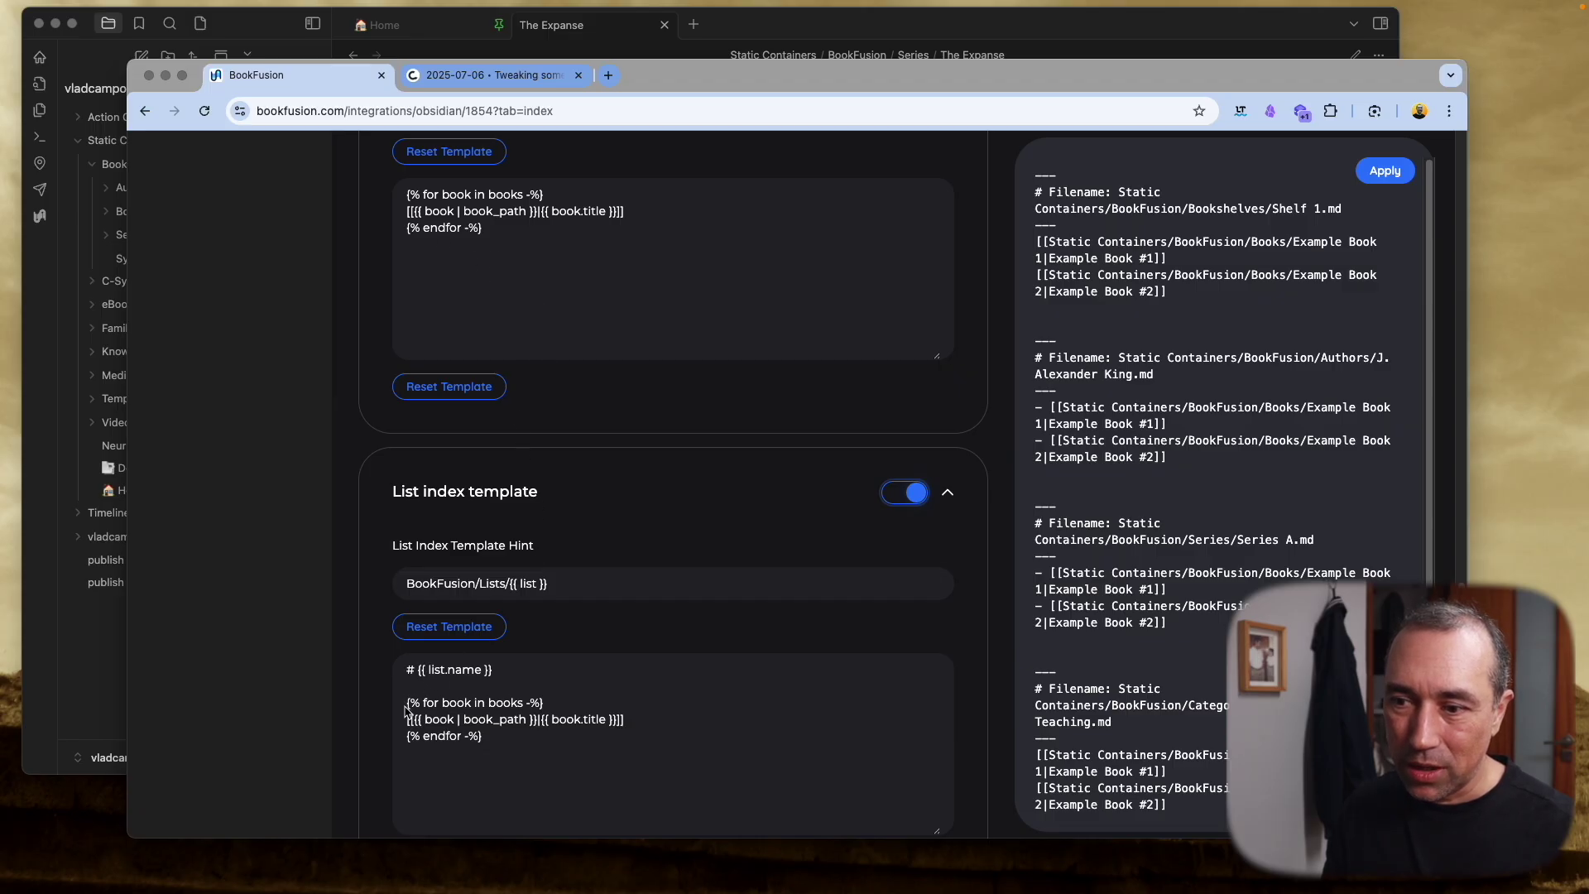
left_click_drag(406, 708, 405, 666)
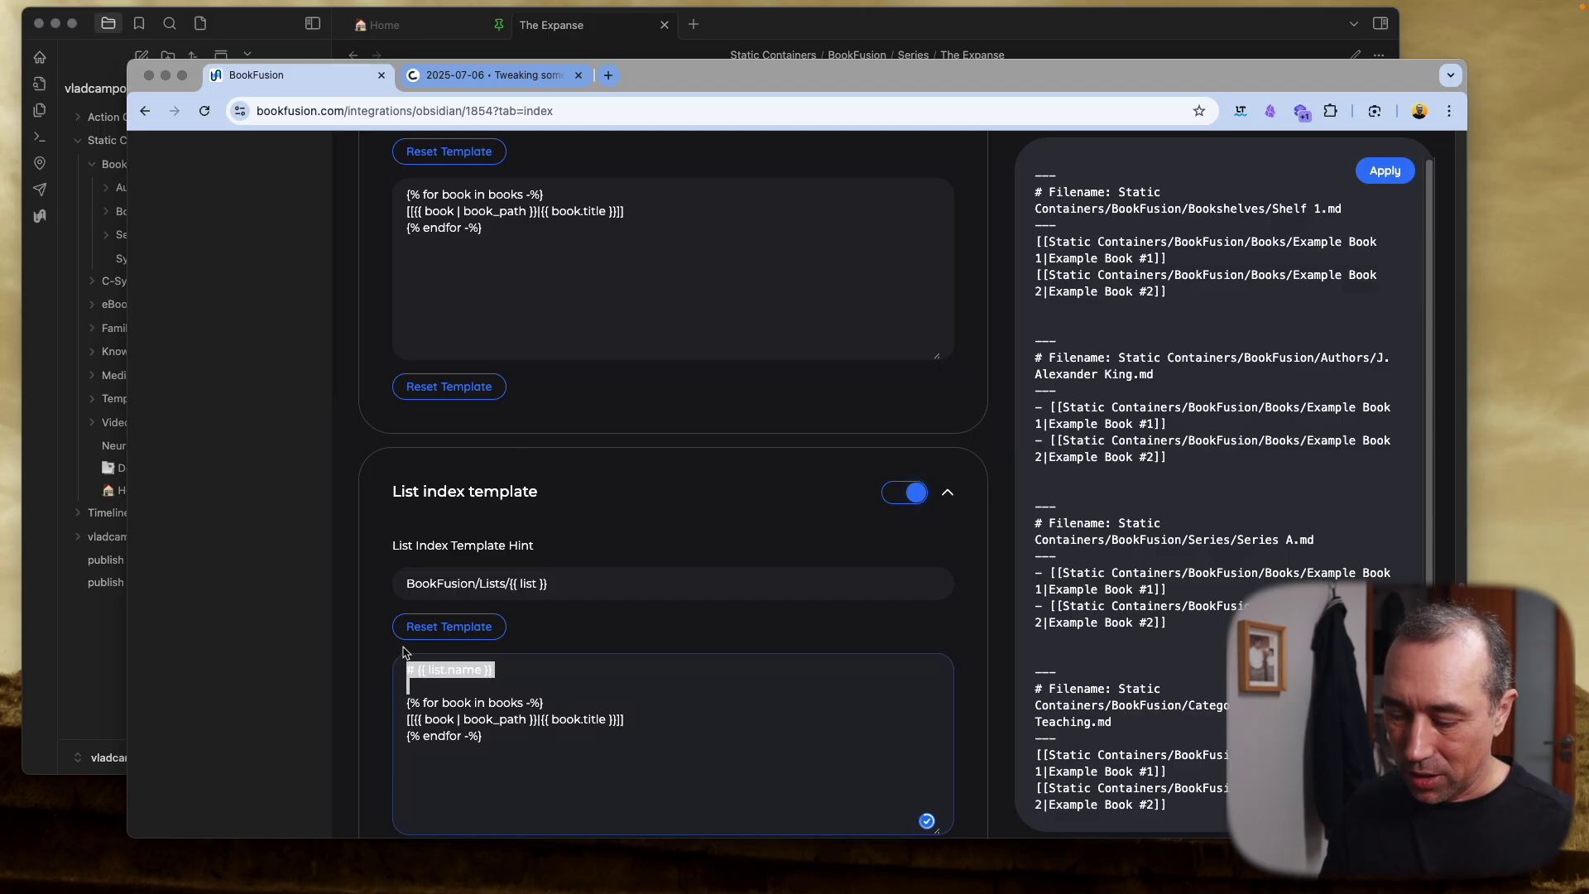
key("BackSpace")
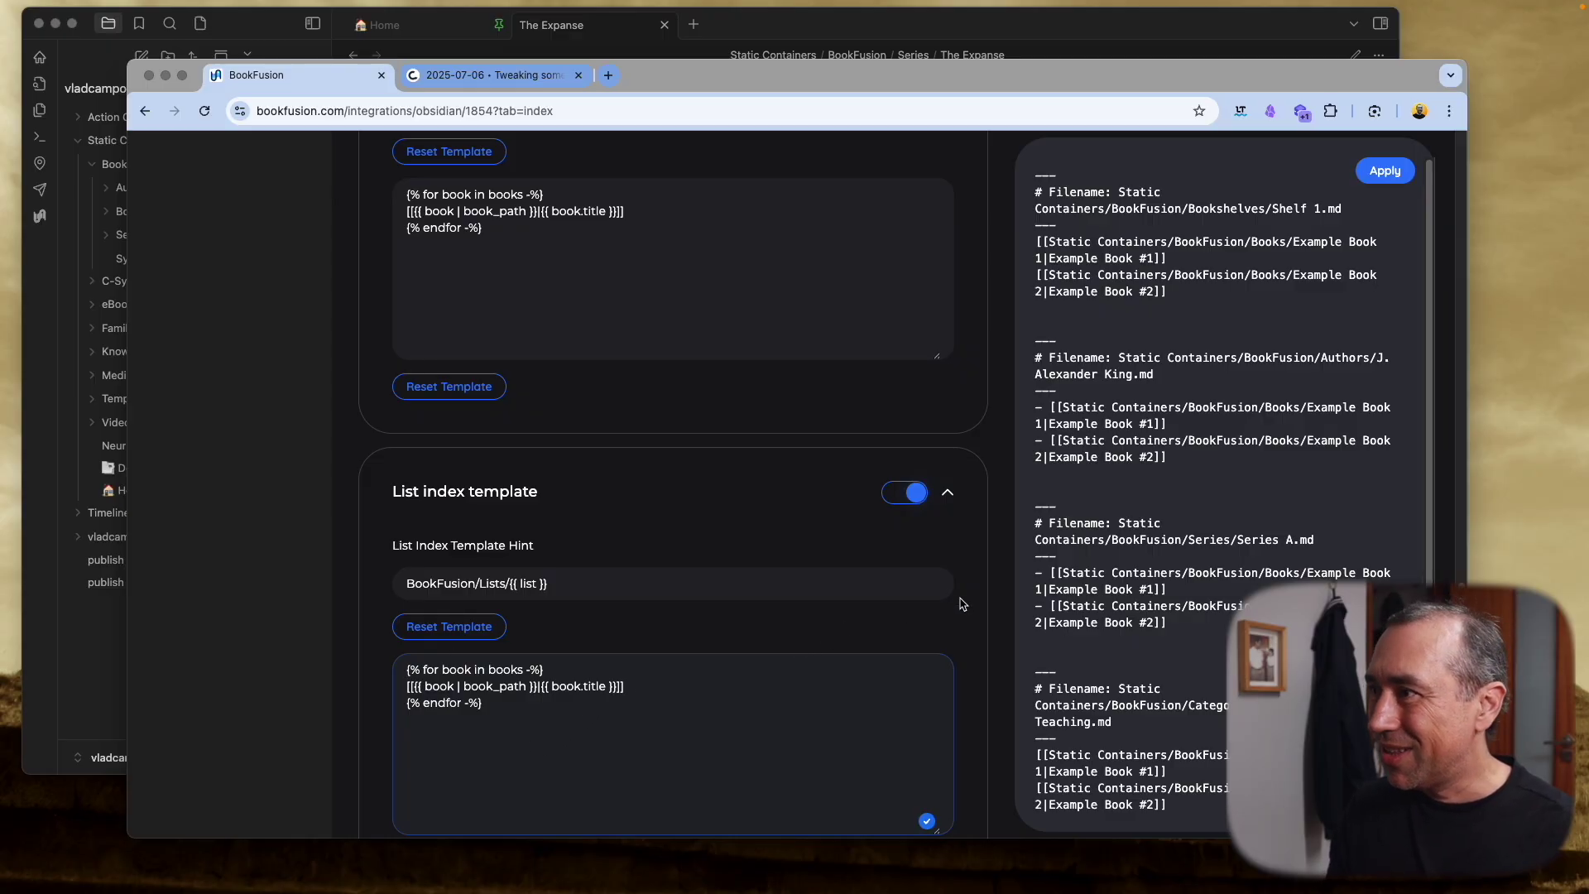
left_click(1385, 171)
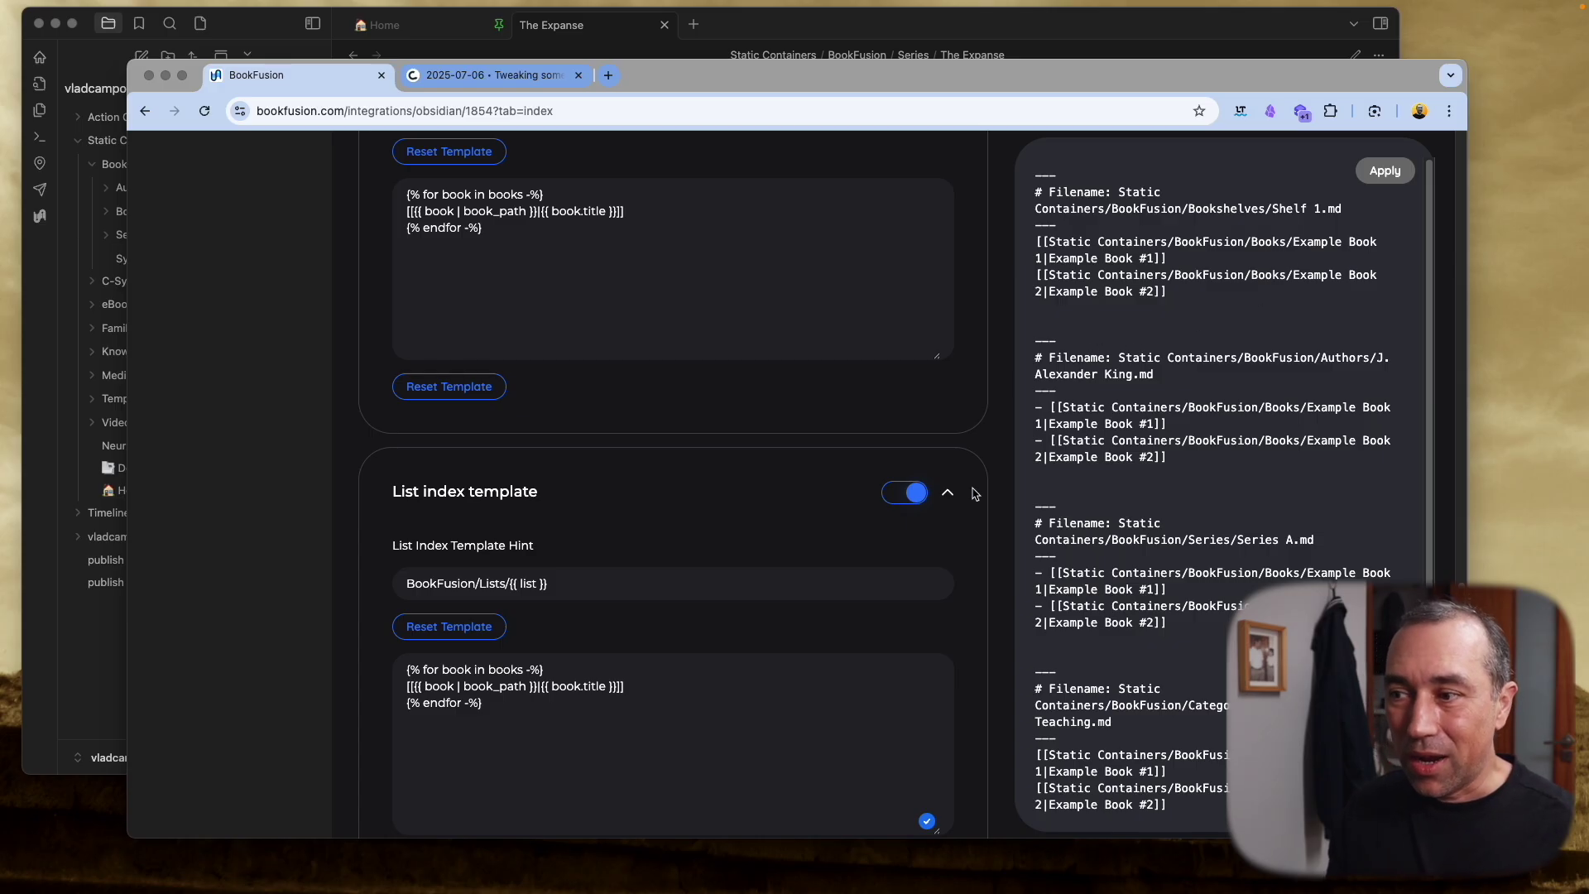
Prefix the List index path with 'Static Containers/' to get 'Static Containers/BookFusion/Lists/{{ list }}'
left_click(565, 19)
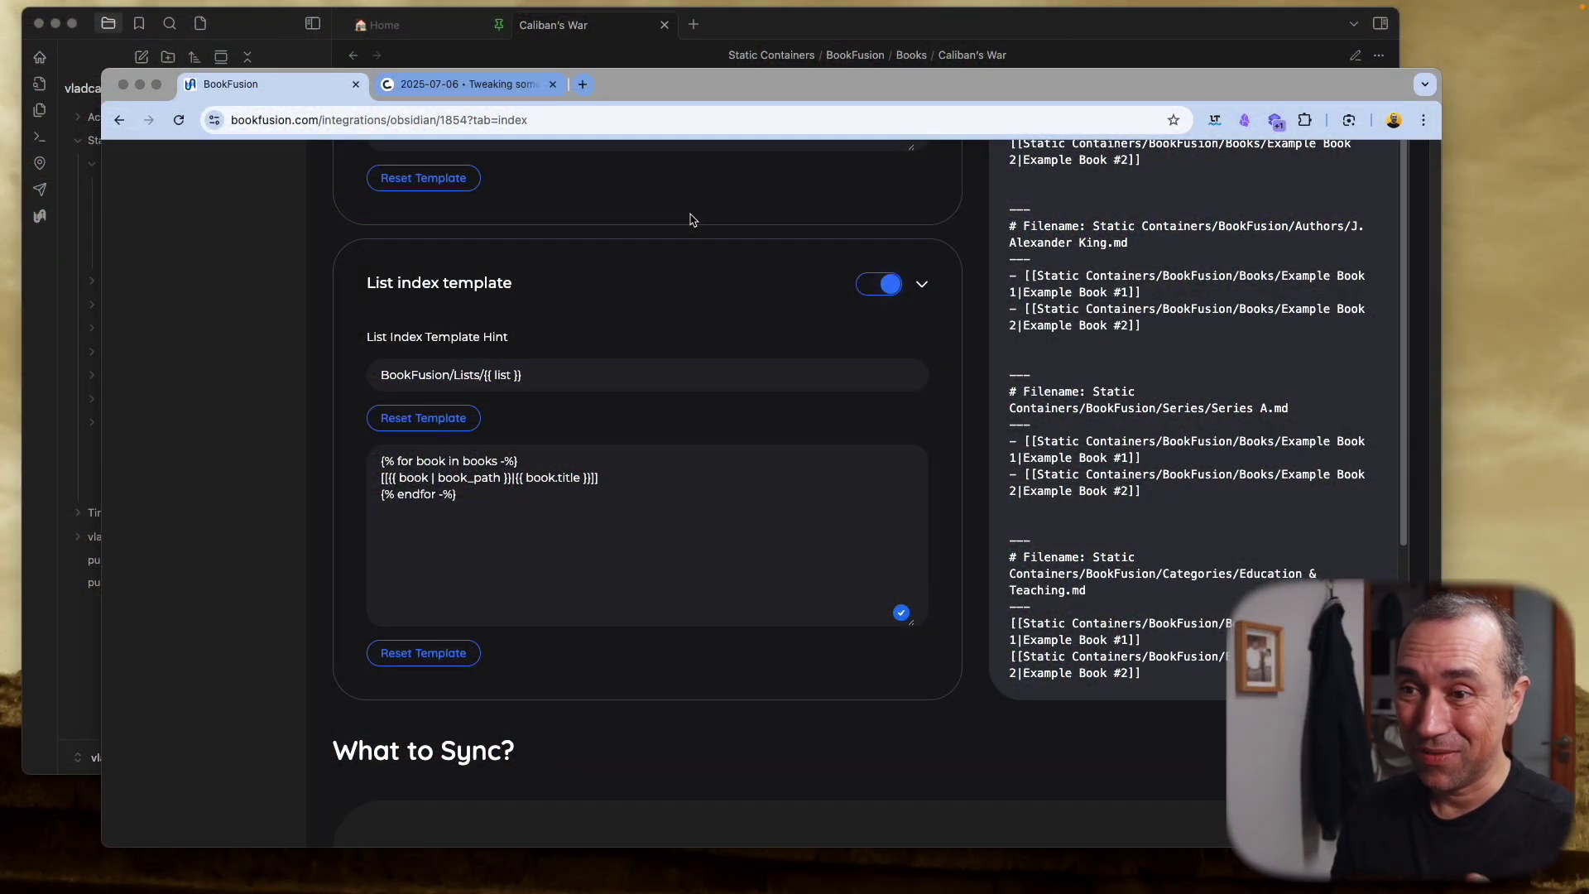
left_click_drag(707, 93, 815, 88)
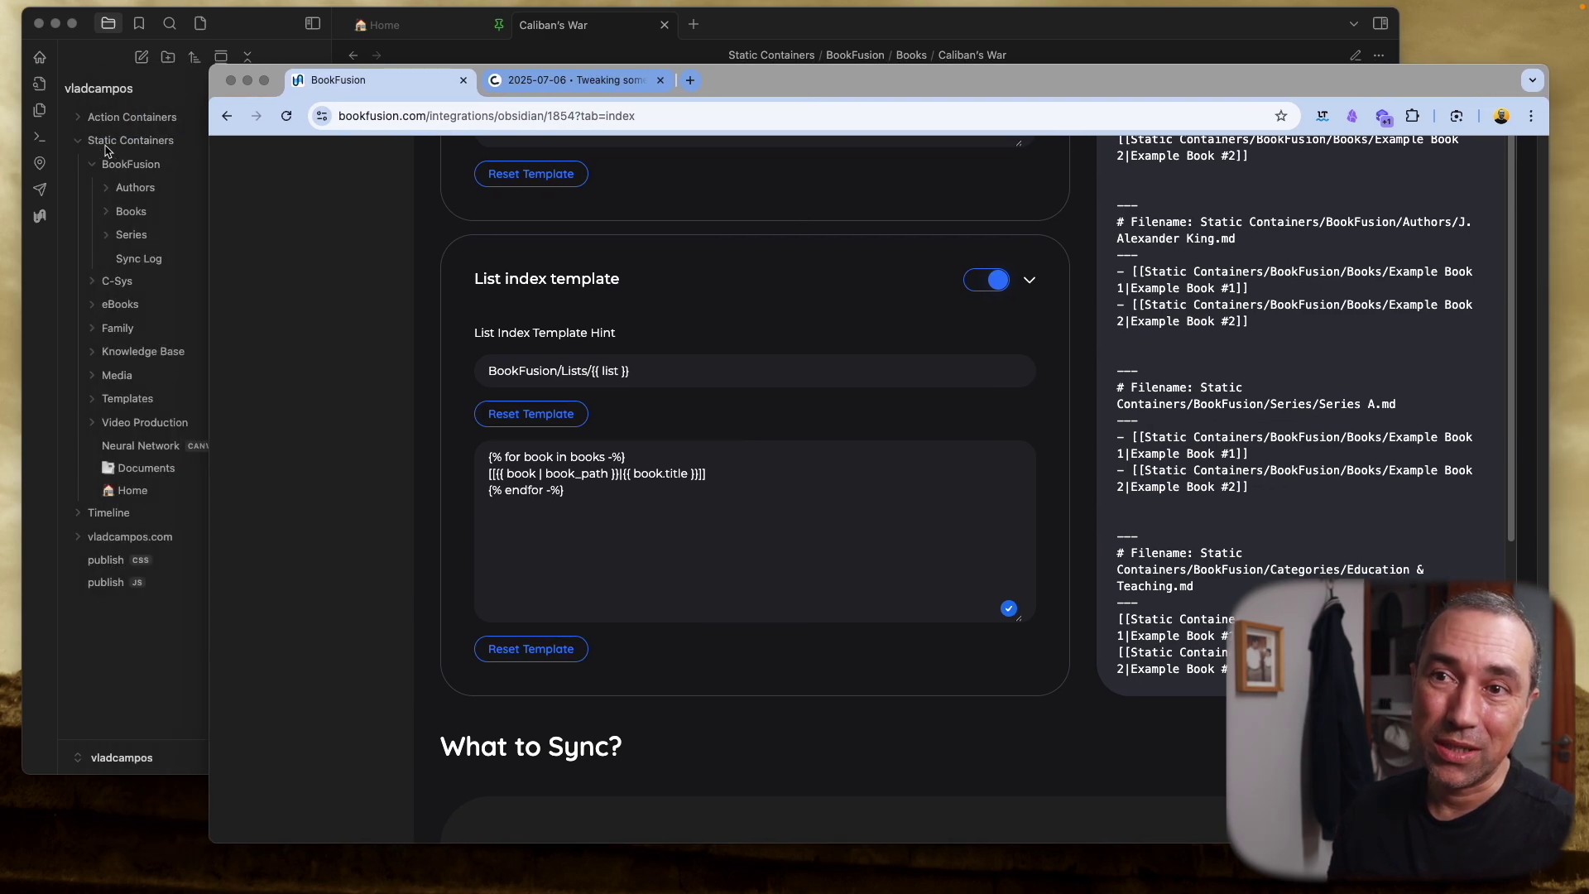
scroll(488, 406, "up", 2)
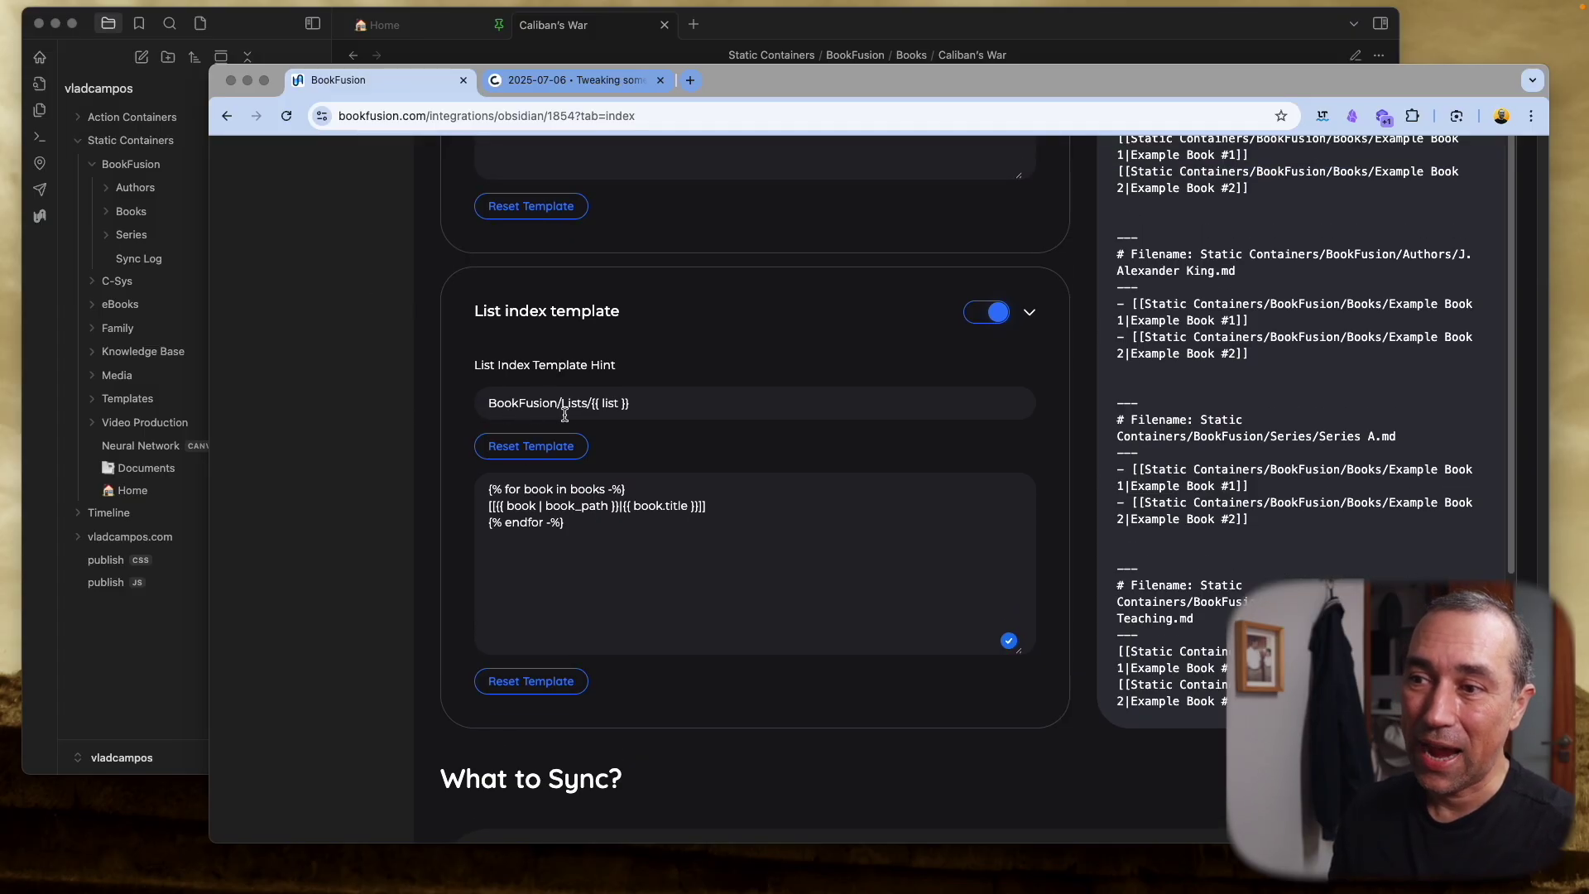
scroll(536, 414, "up", 10)
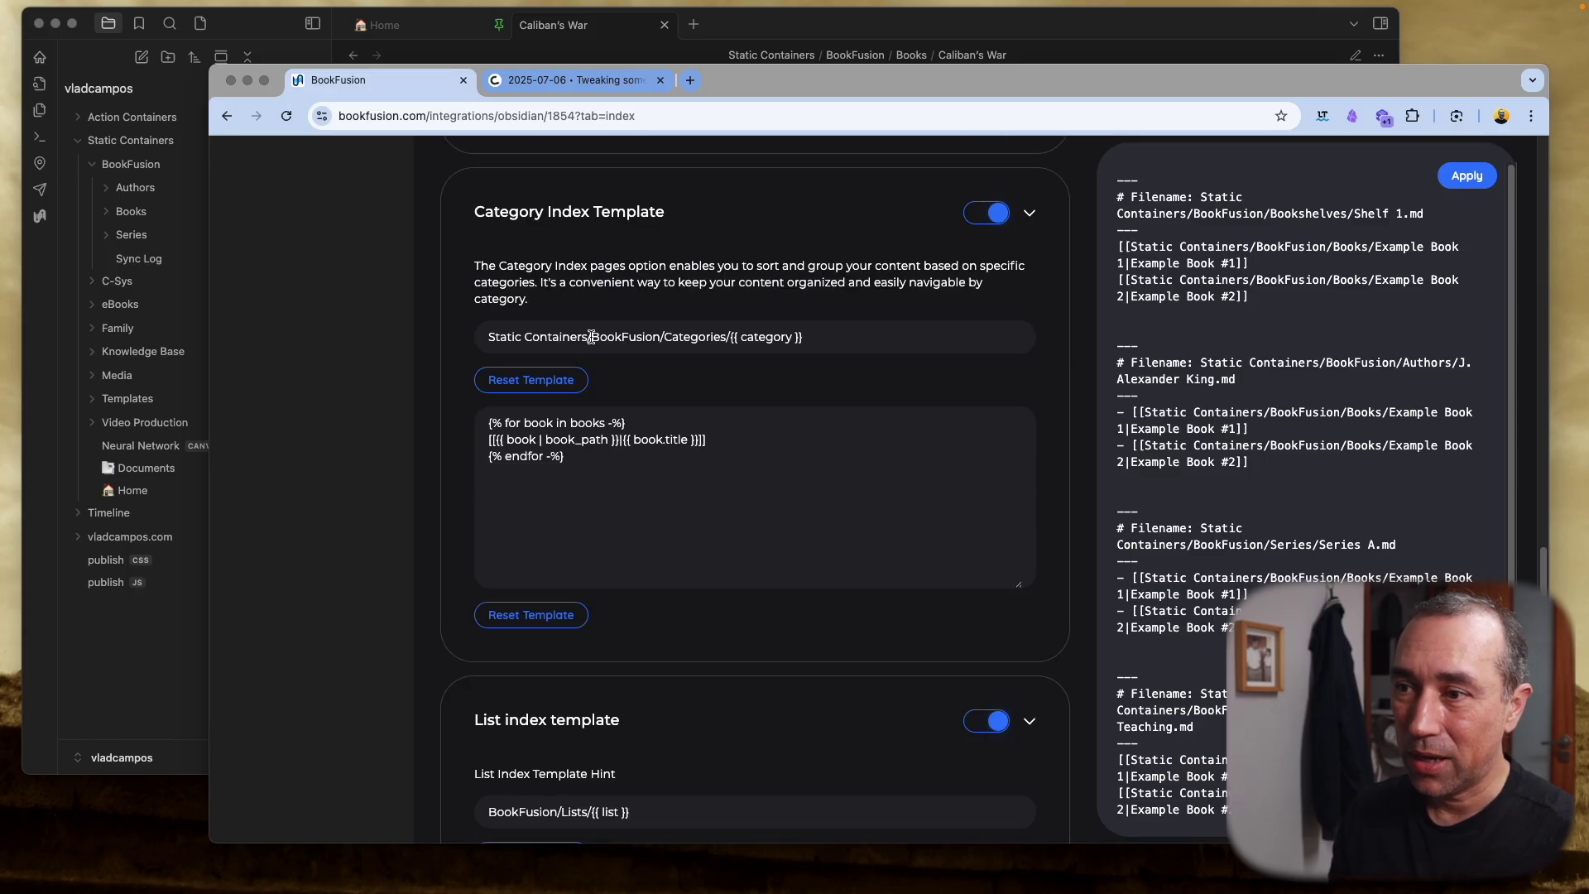
left_click_drag(591, 336, 460, 344)
key("super+c")
scroll(674, 464, "down", 2)
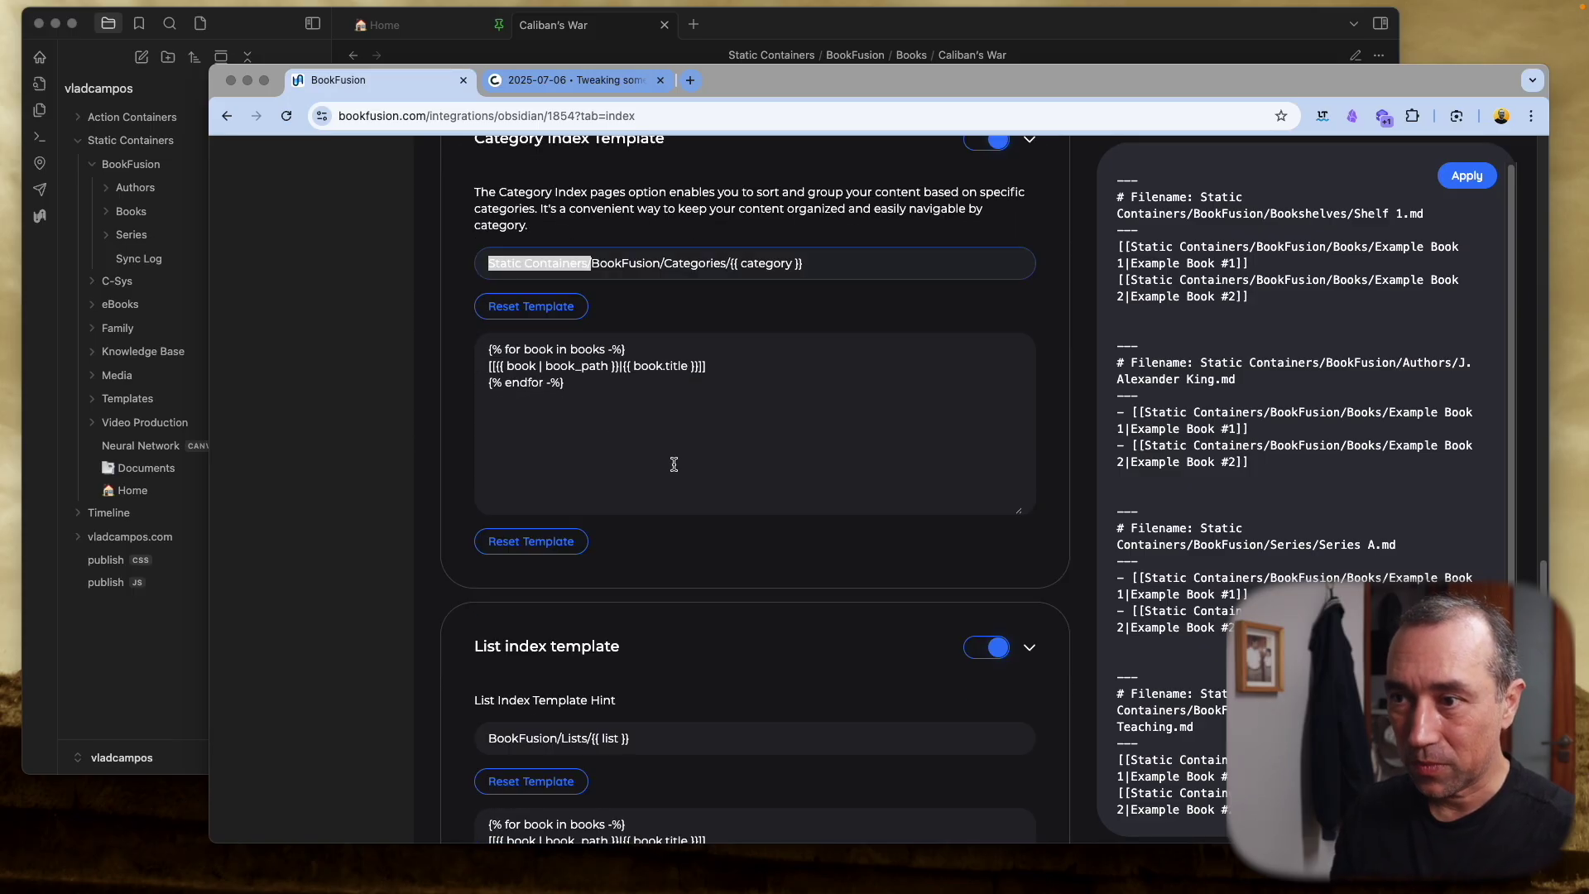
scroll(674, 465, "down", 10)
left_click(489, 367)
key("super+v")
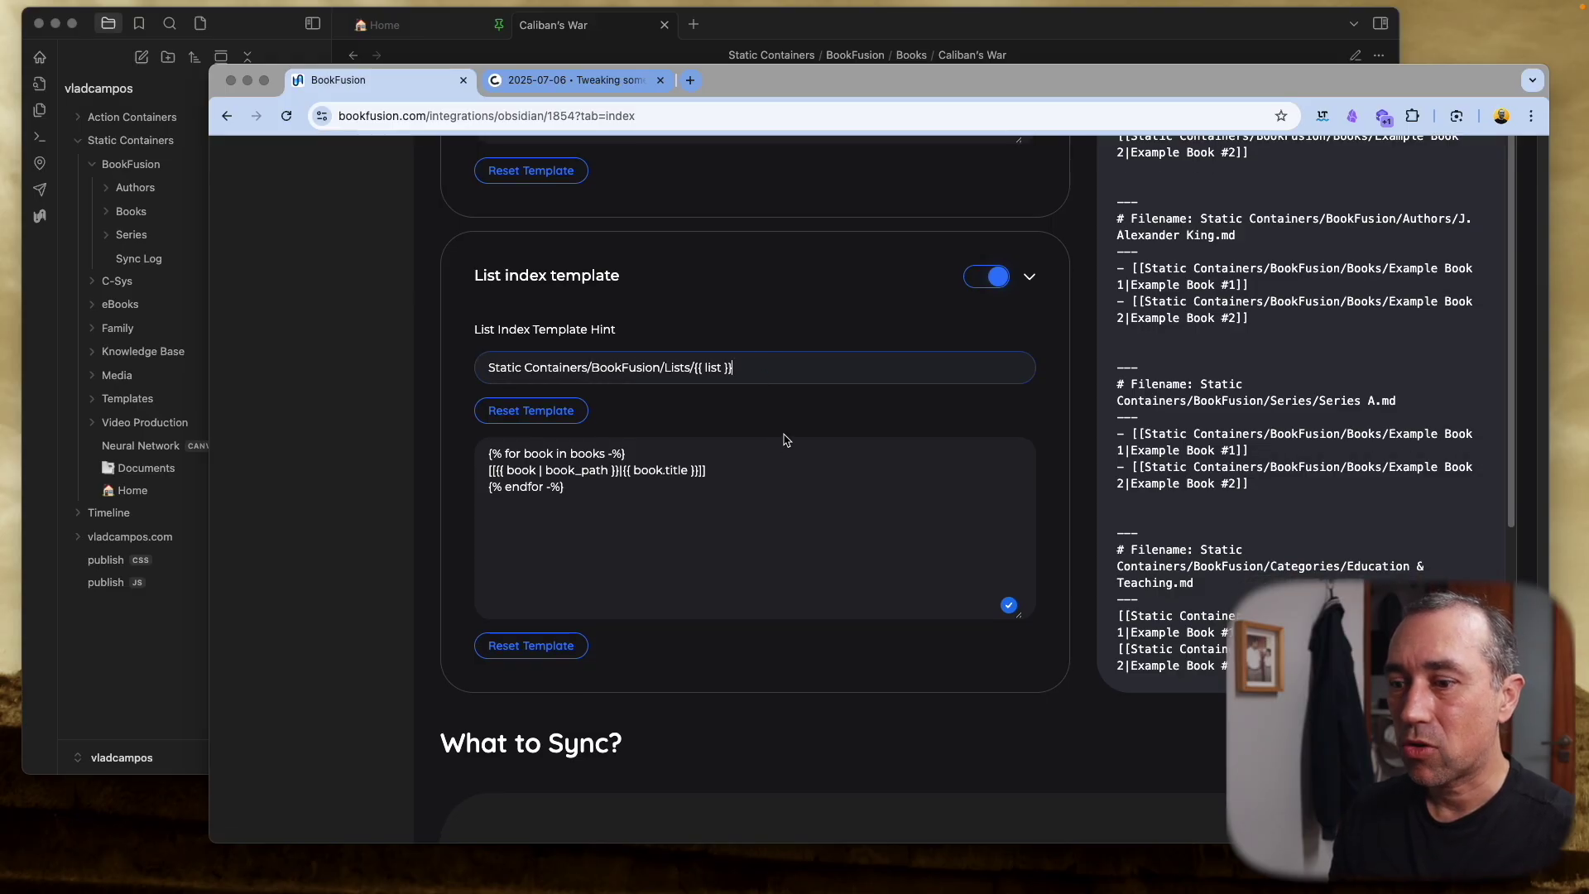
scroll(1048, 476, "up", 15)
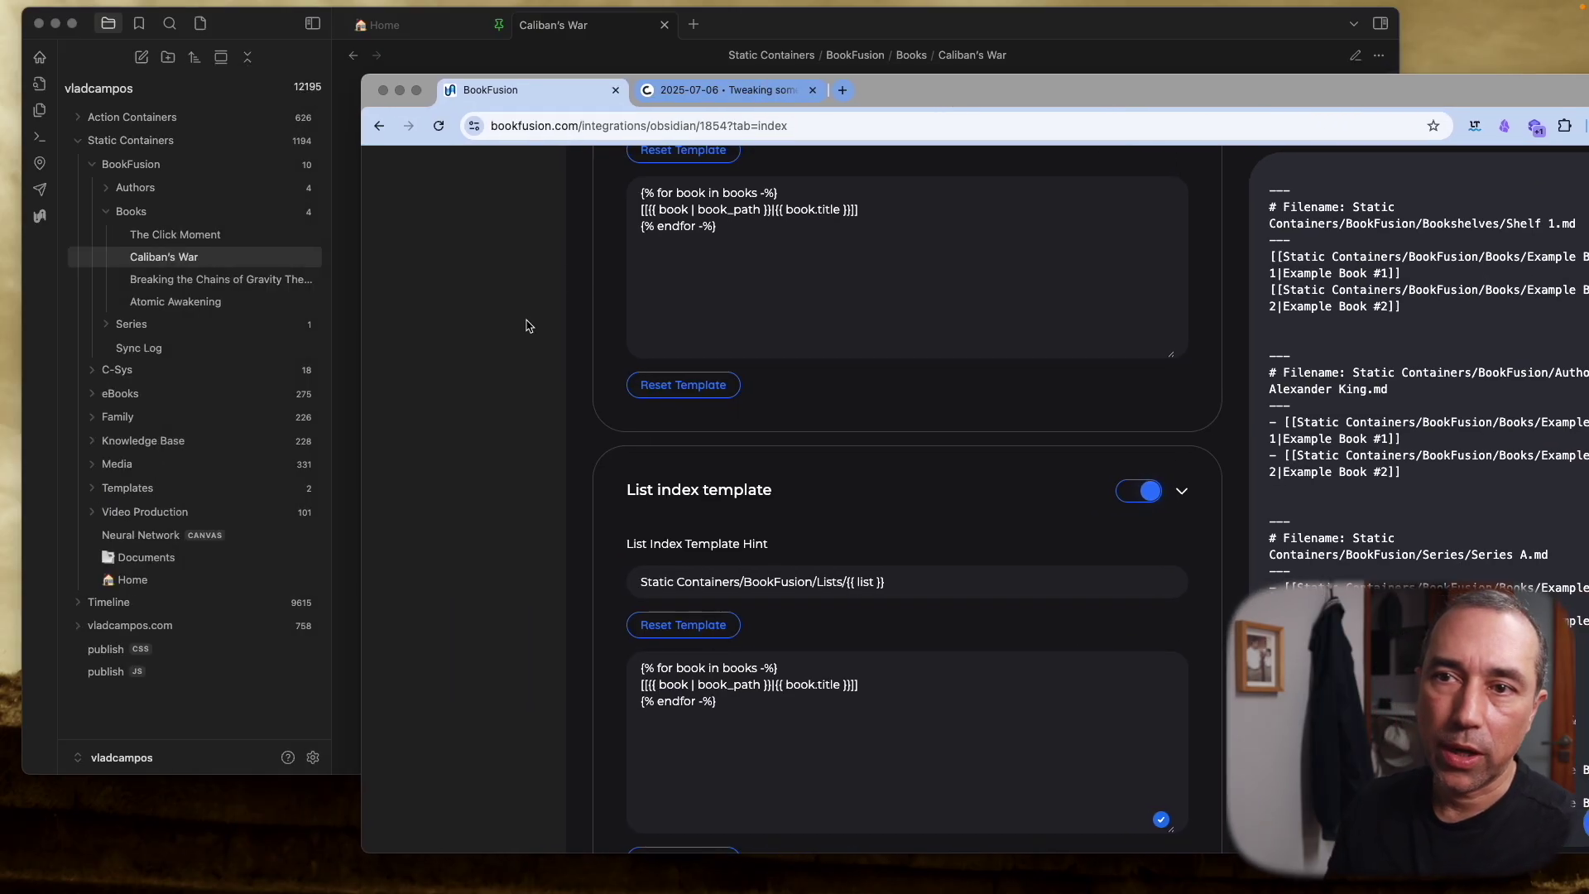
Clear the BookFusion plugin's synchronization state in Obsidian's settings and return to BookFusion
left_click(38, 217)
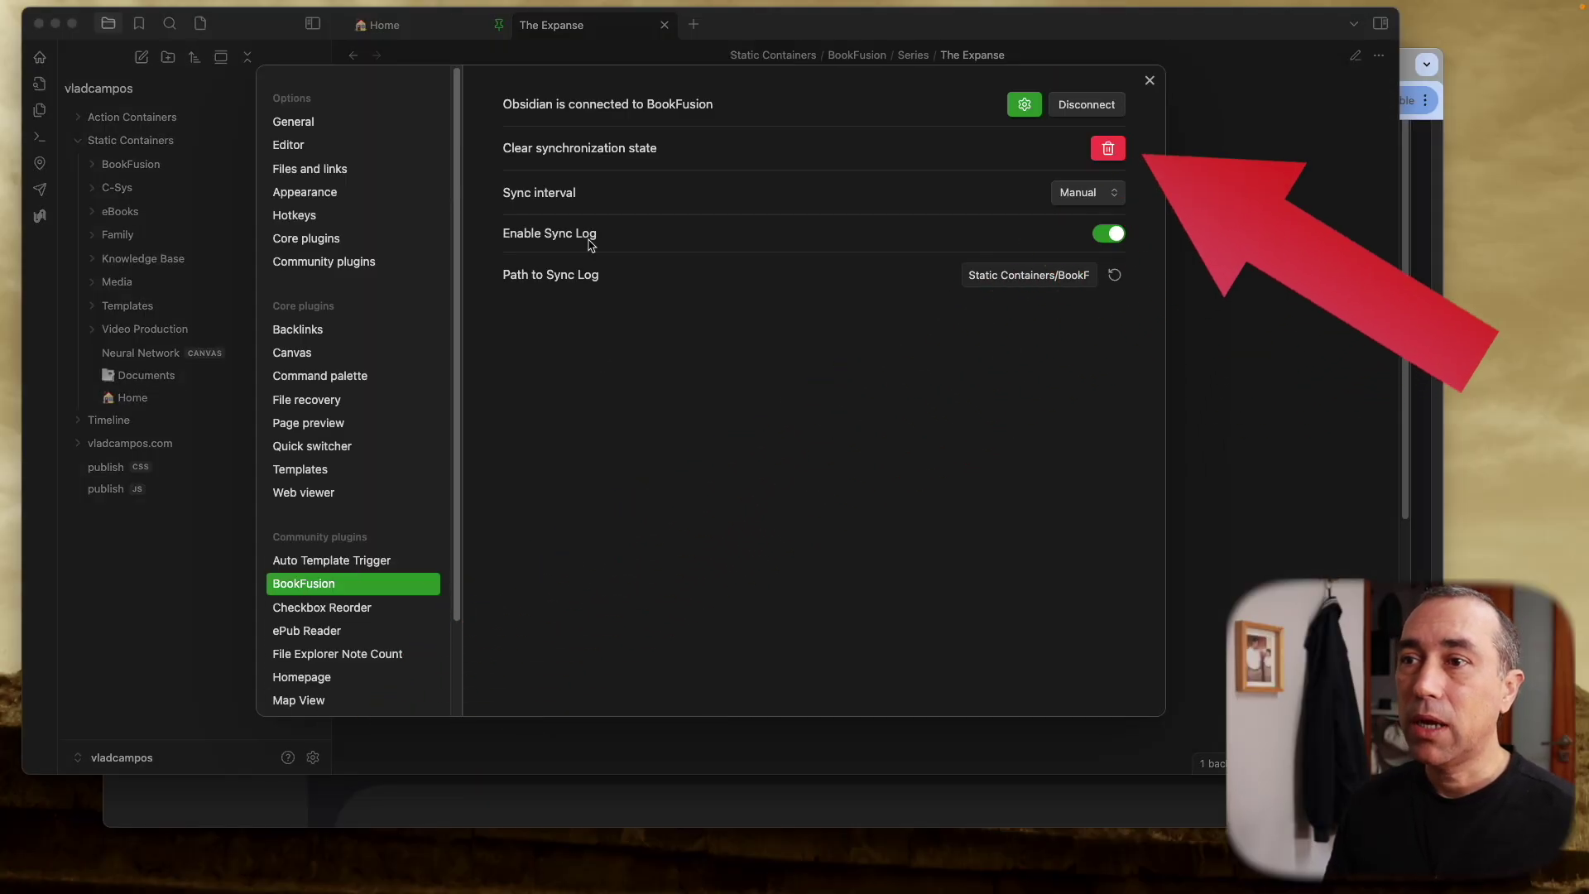
left_click(1111, 153)
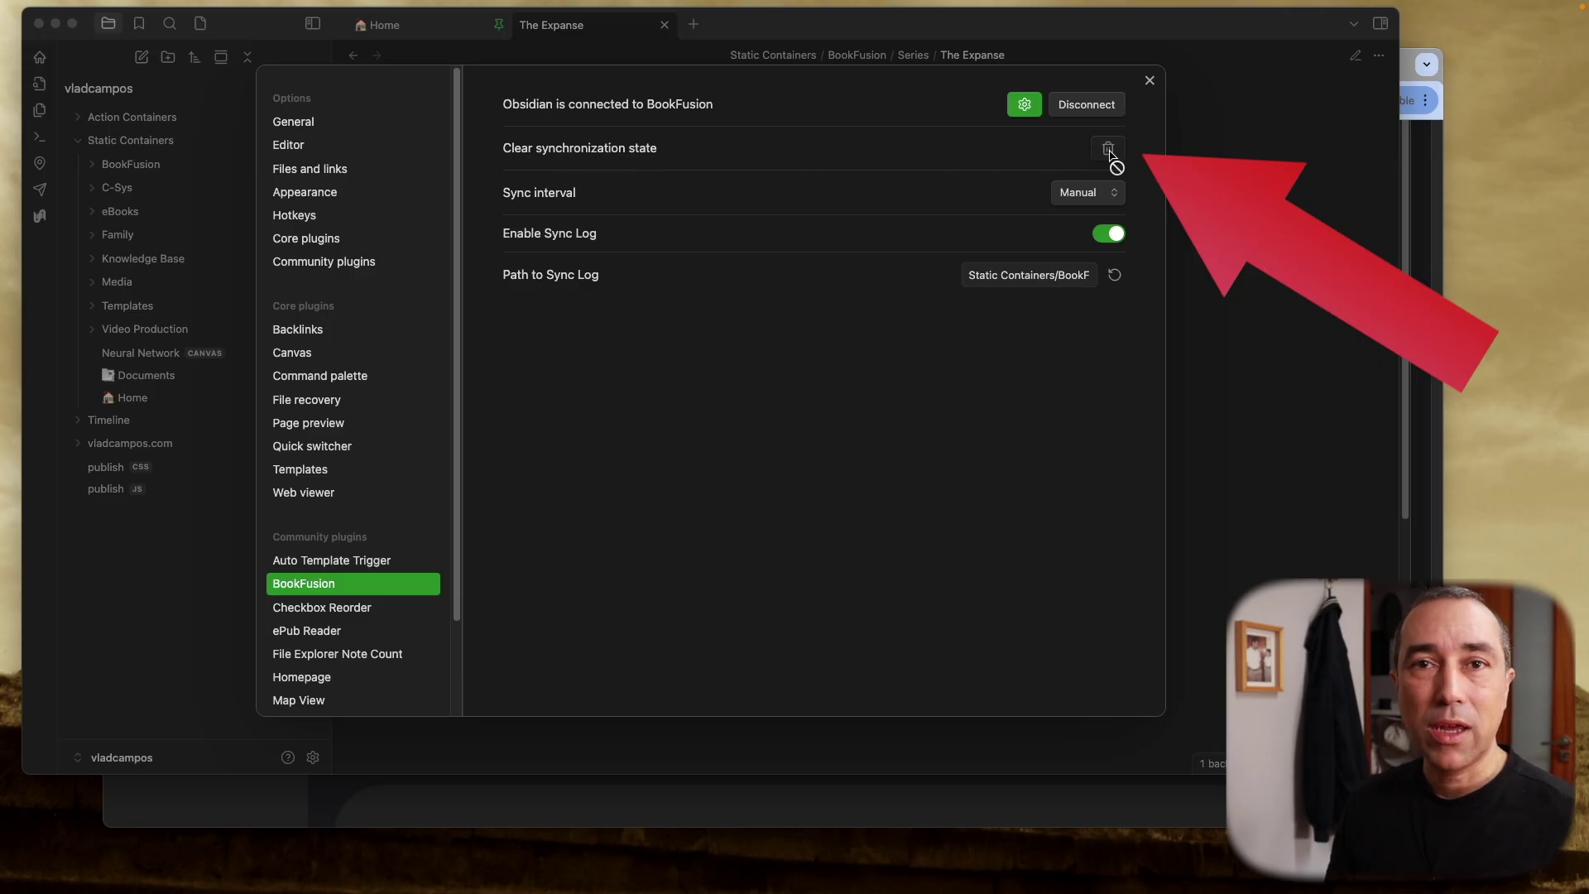
left_click(1149, 80)
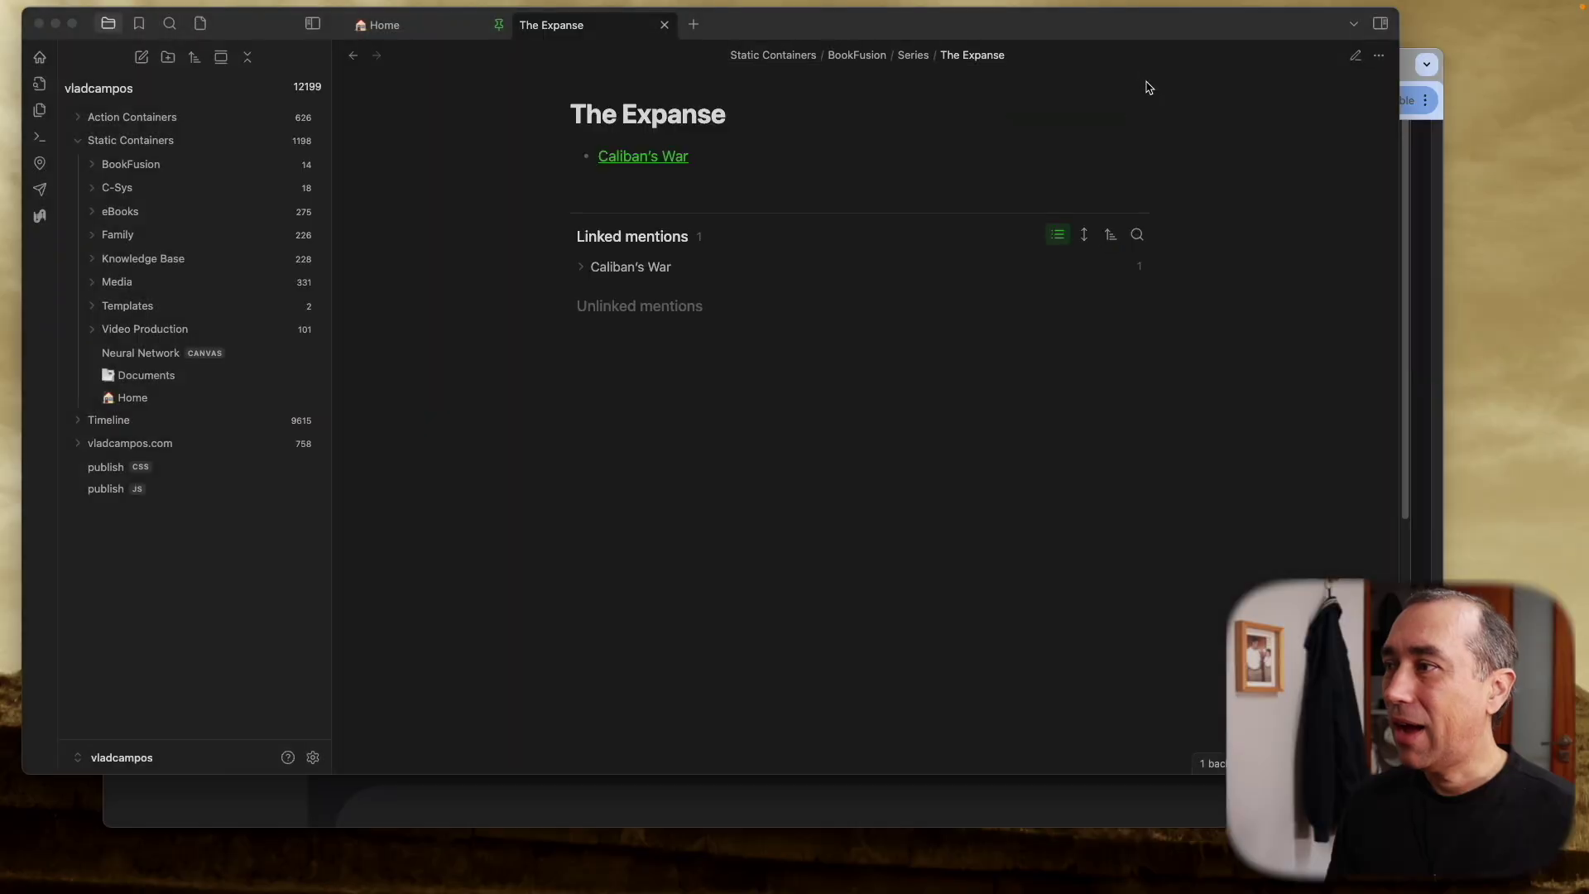
left_click(1409, 62)
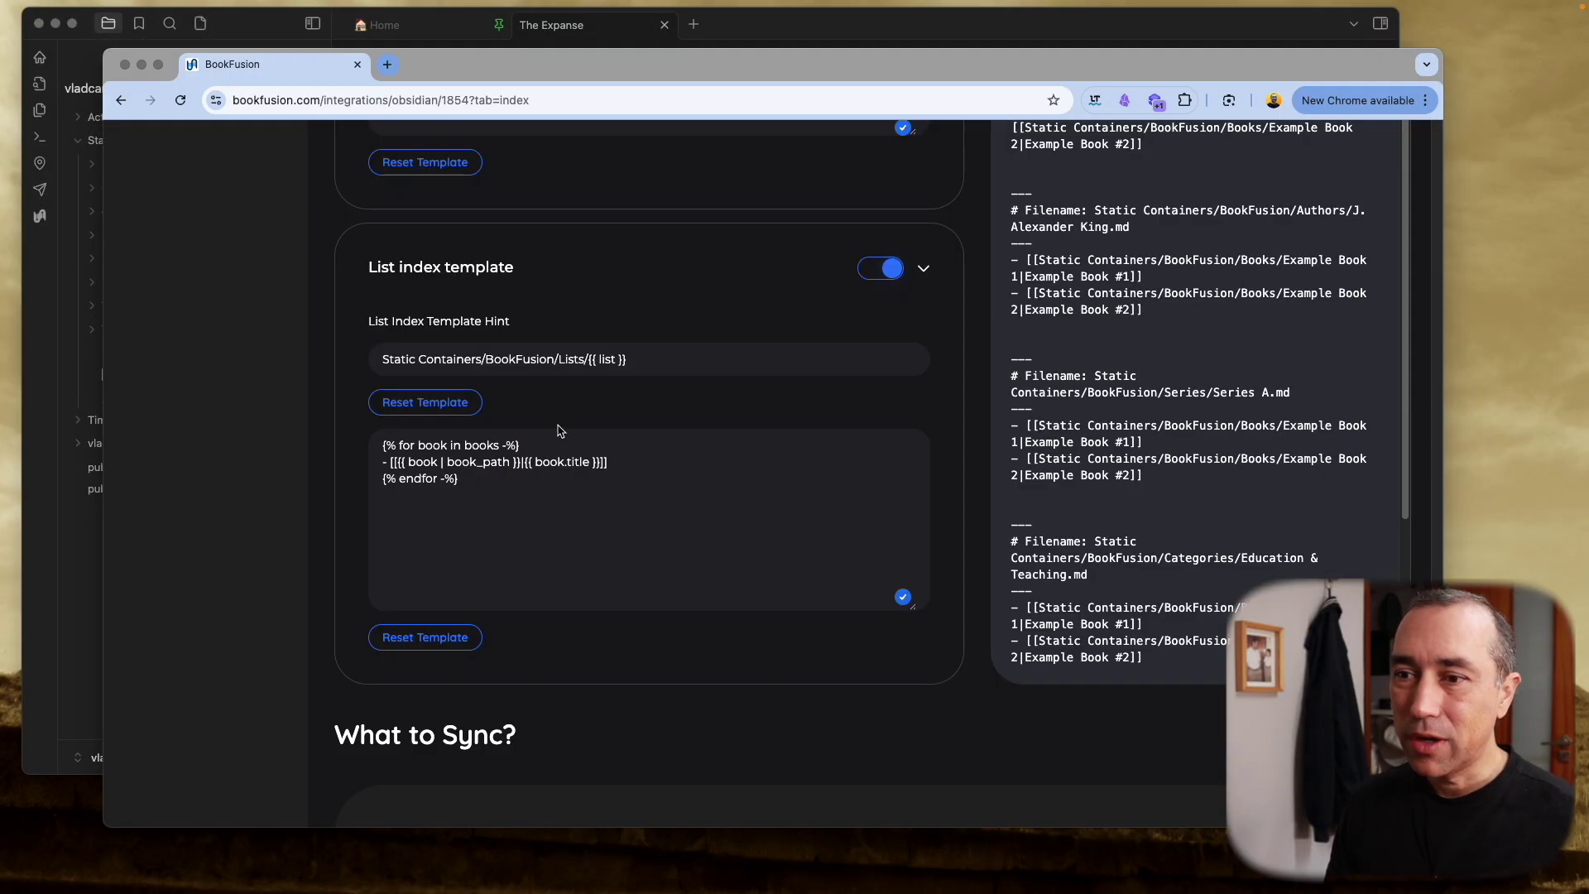
Prefix the template's book link line with '- ' so each book becomes a bullet
left_click(391, 462)
left_click(466, 478)
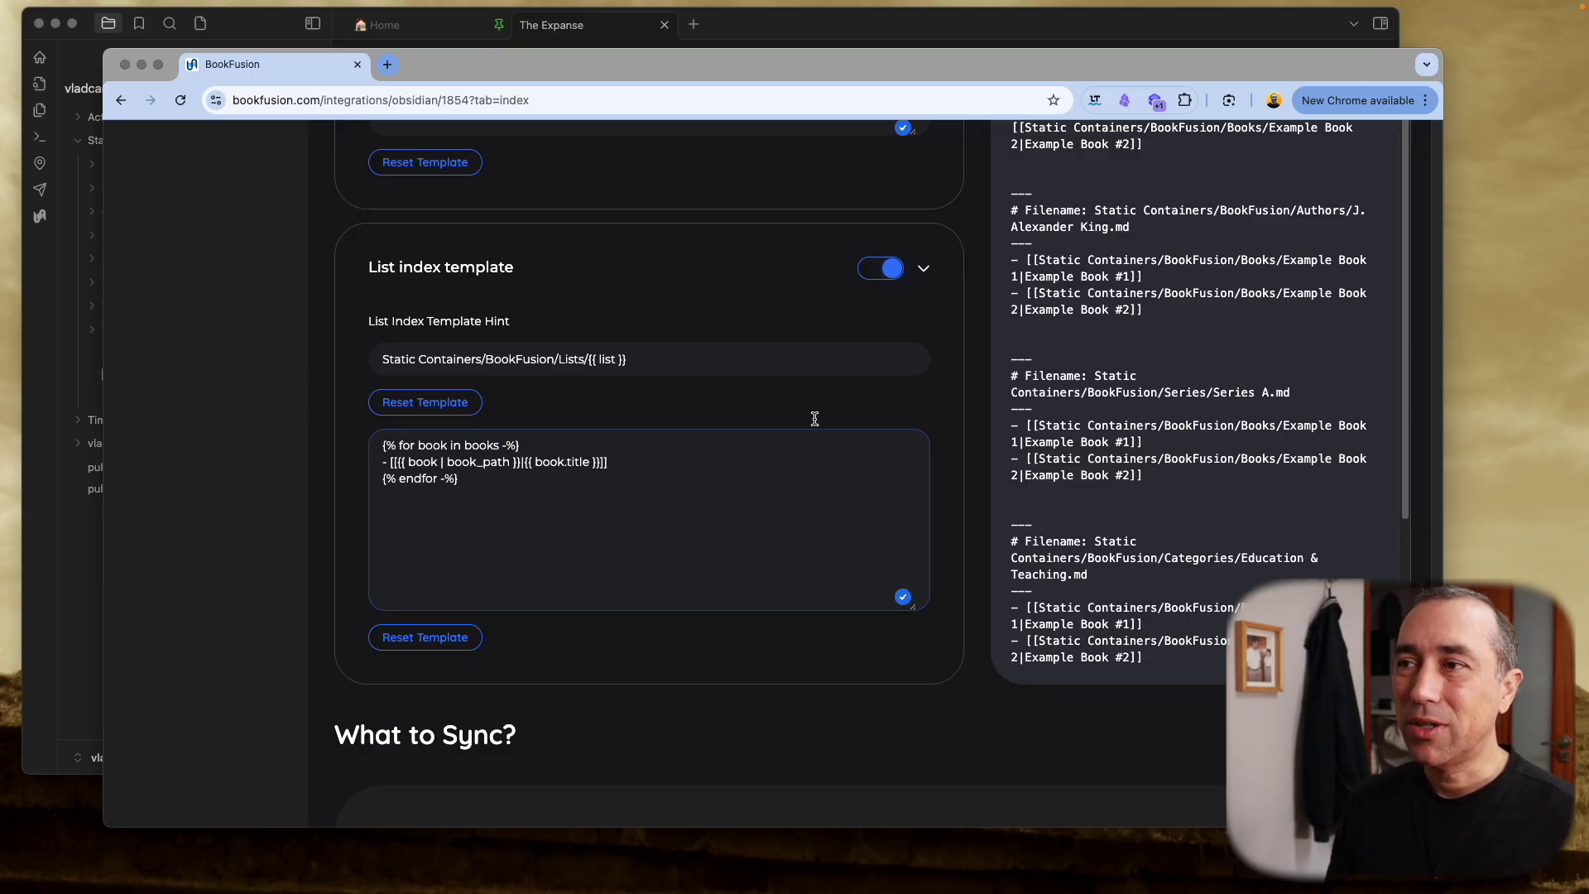
left_click(779, 30)
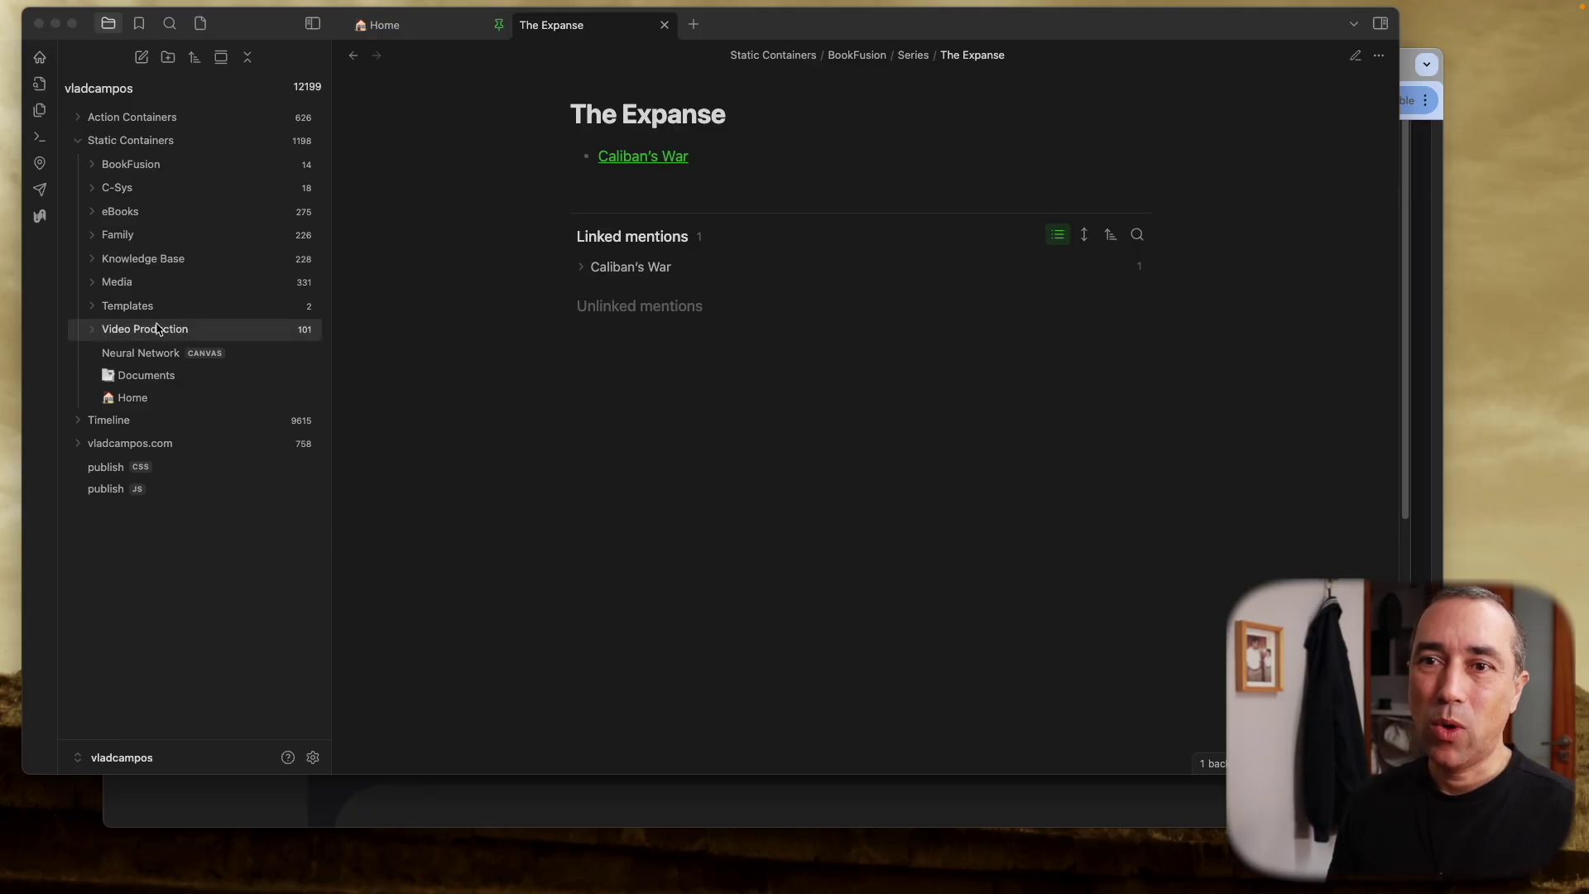
Sync BookFusion, then open the Plan to Read, Favorites, Currently Reading and Completed list notes
left_click(40, 219)
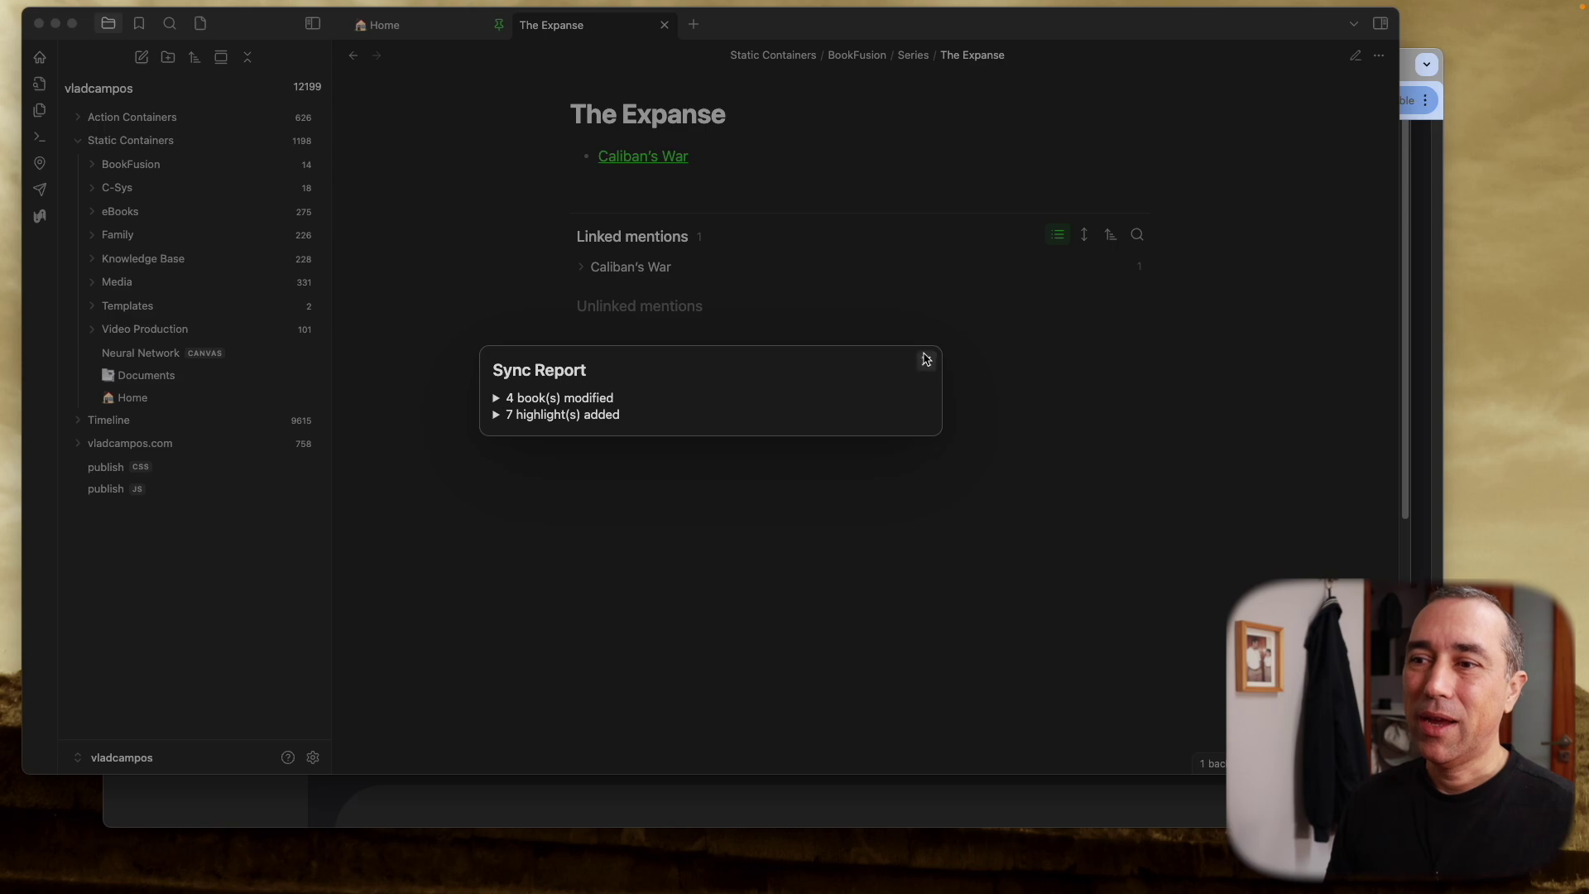
left_click(927, 363)
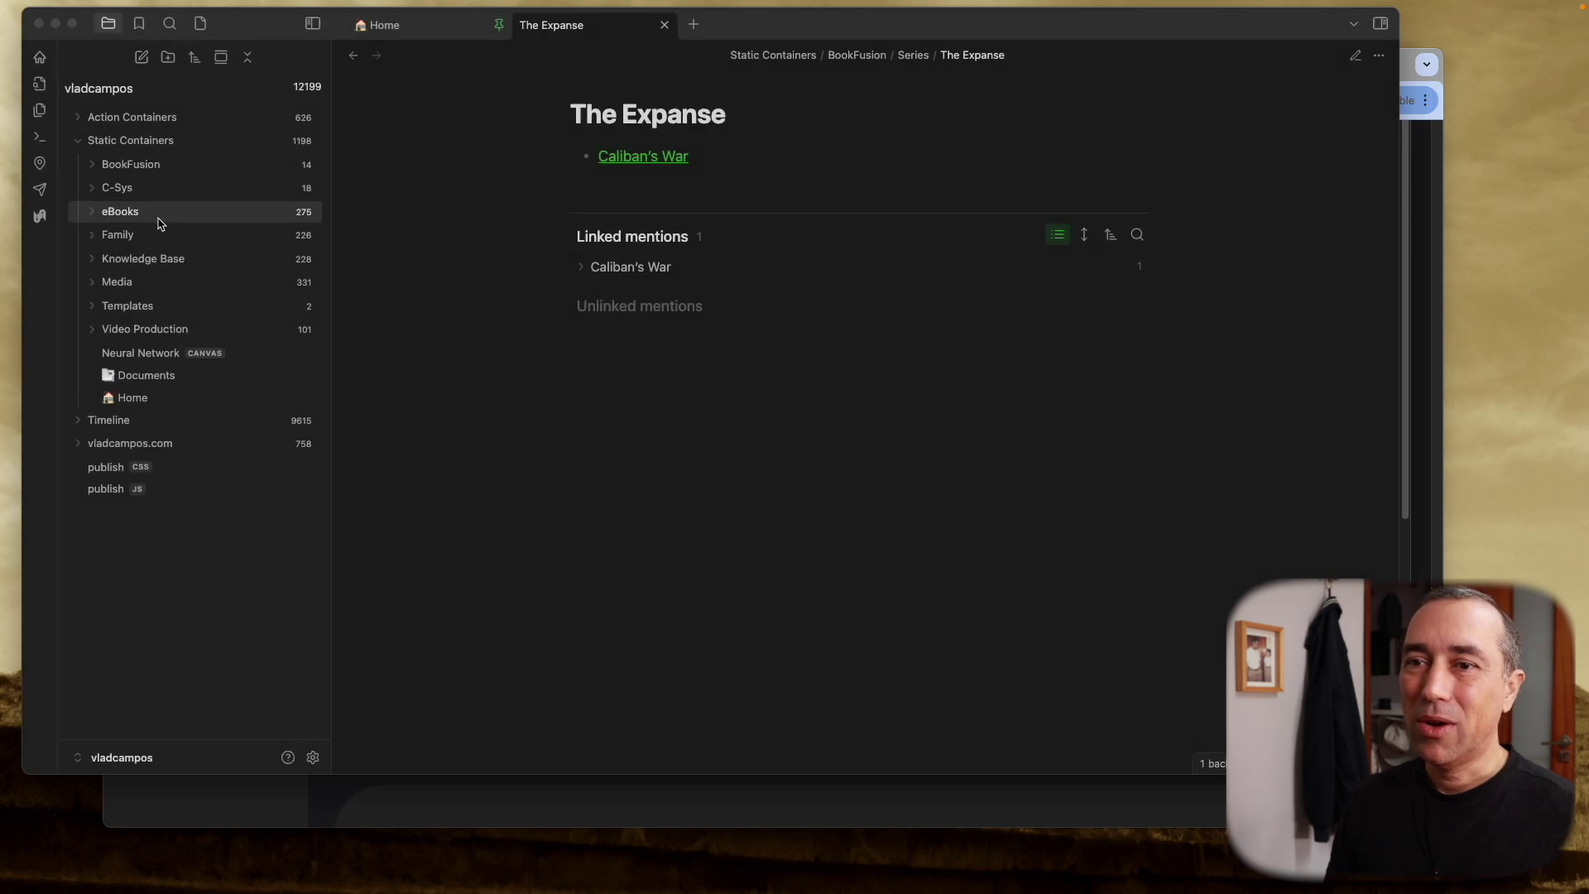
left_click(95, 164)
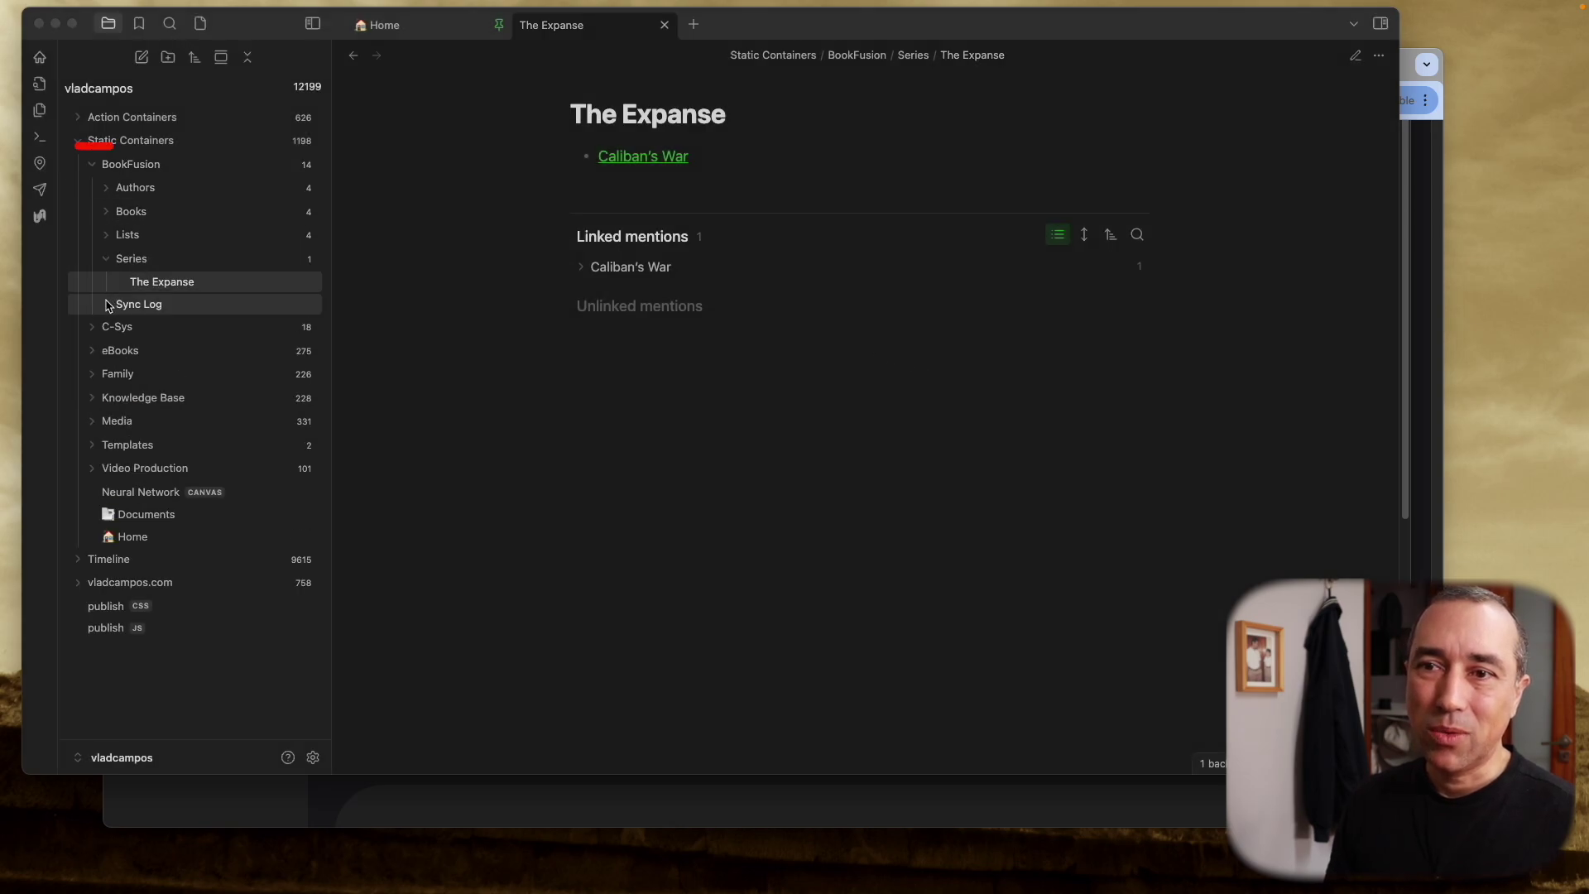
left_click(107, 236)
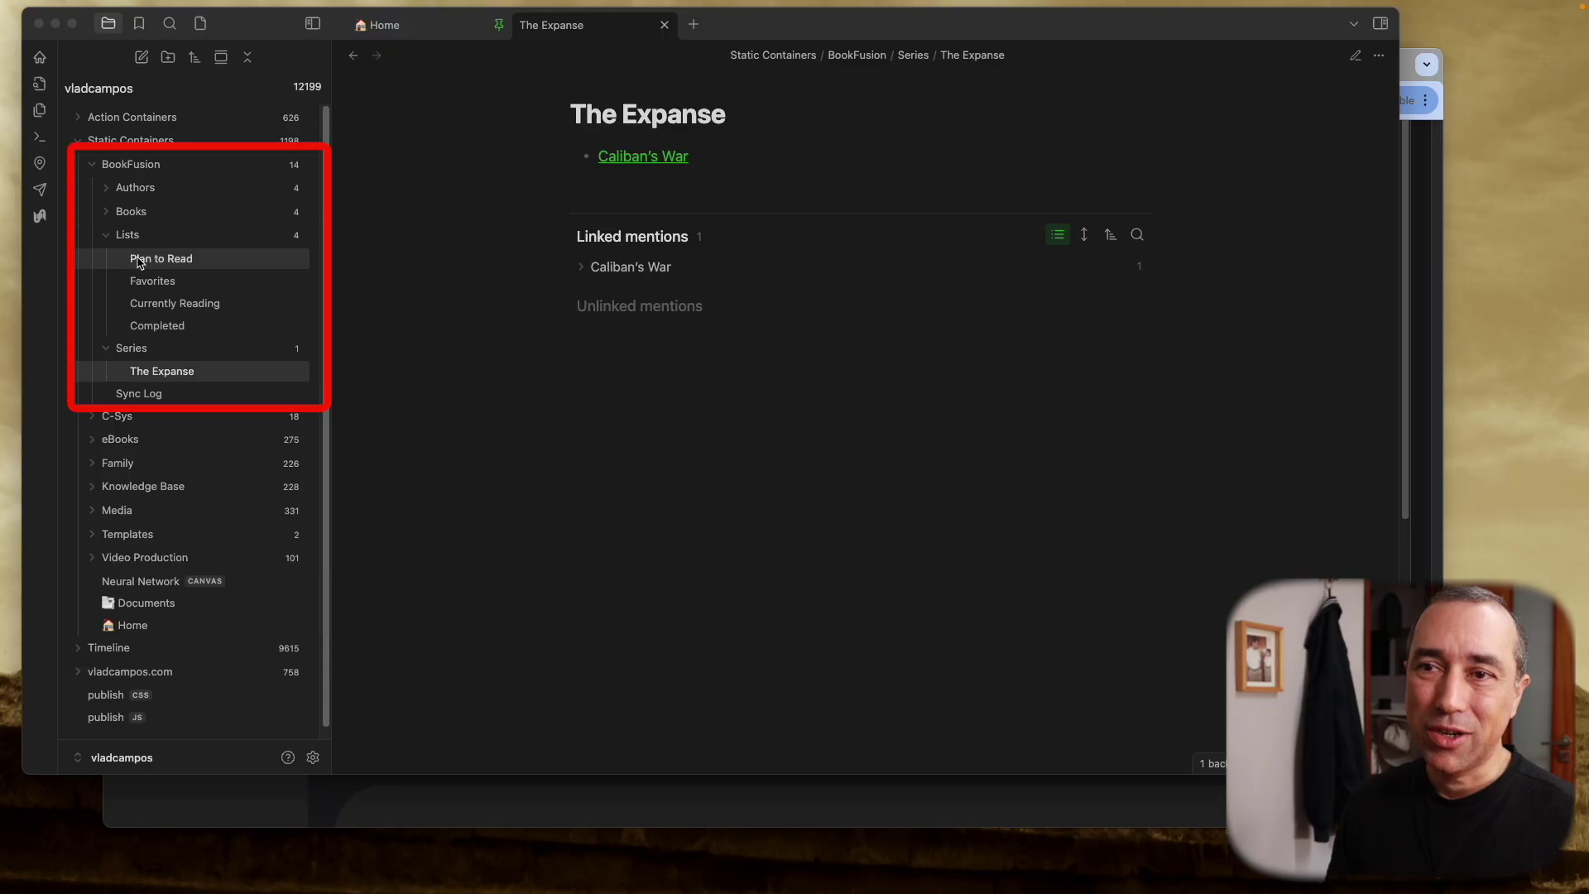
left_click(183, 263)
left_click(183, 282)
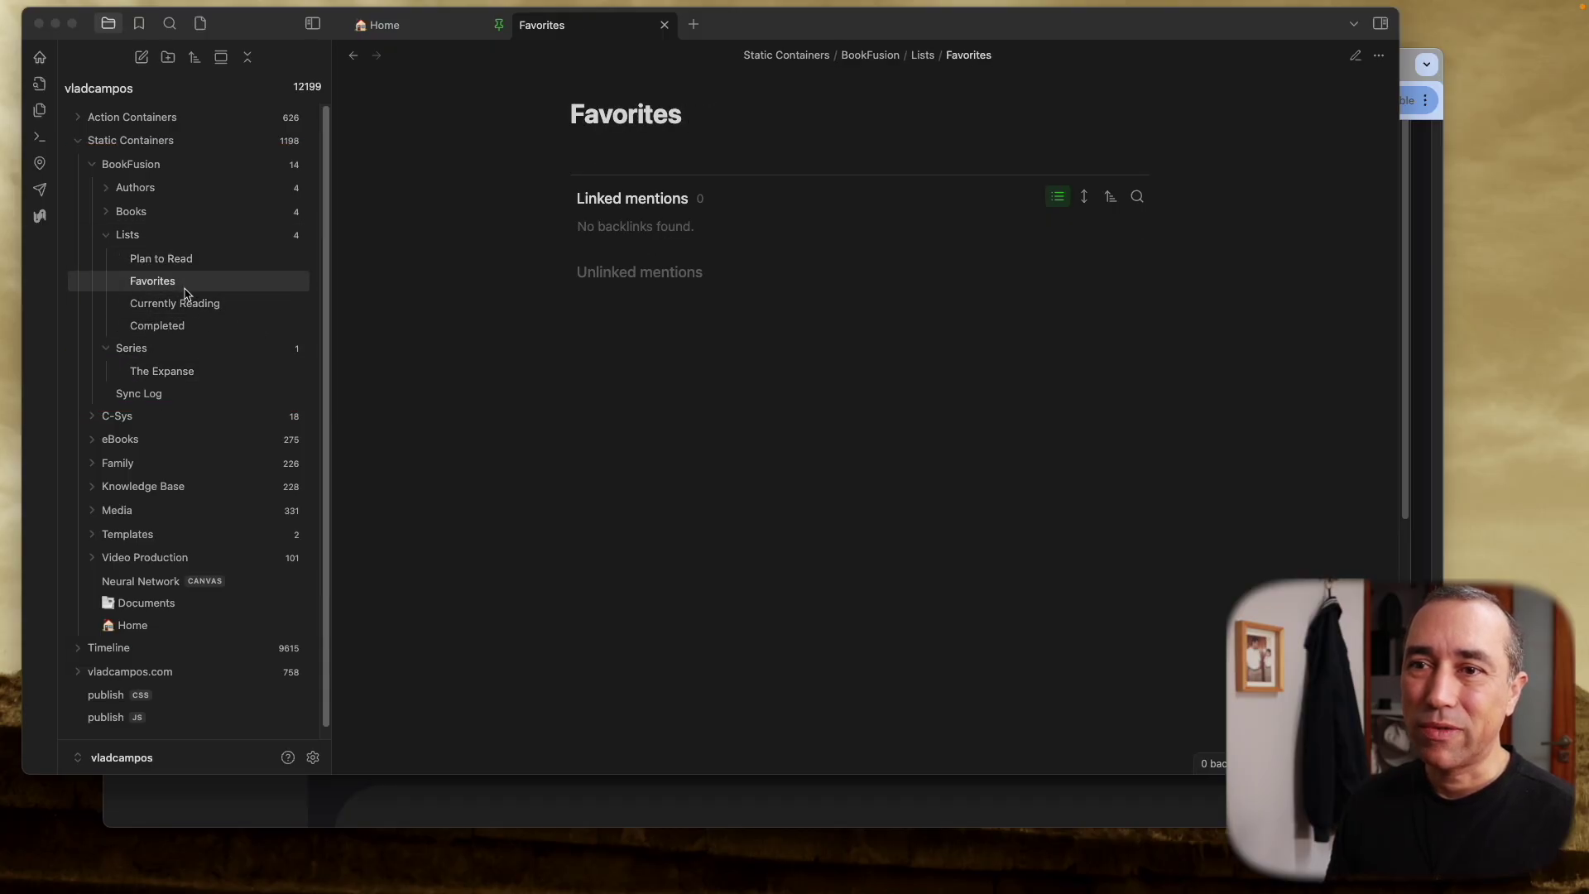
left_click(205, 304)
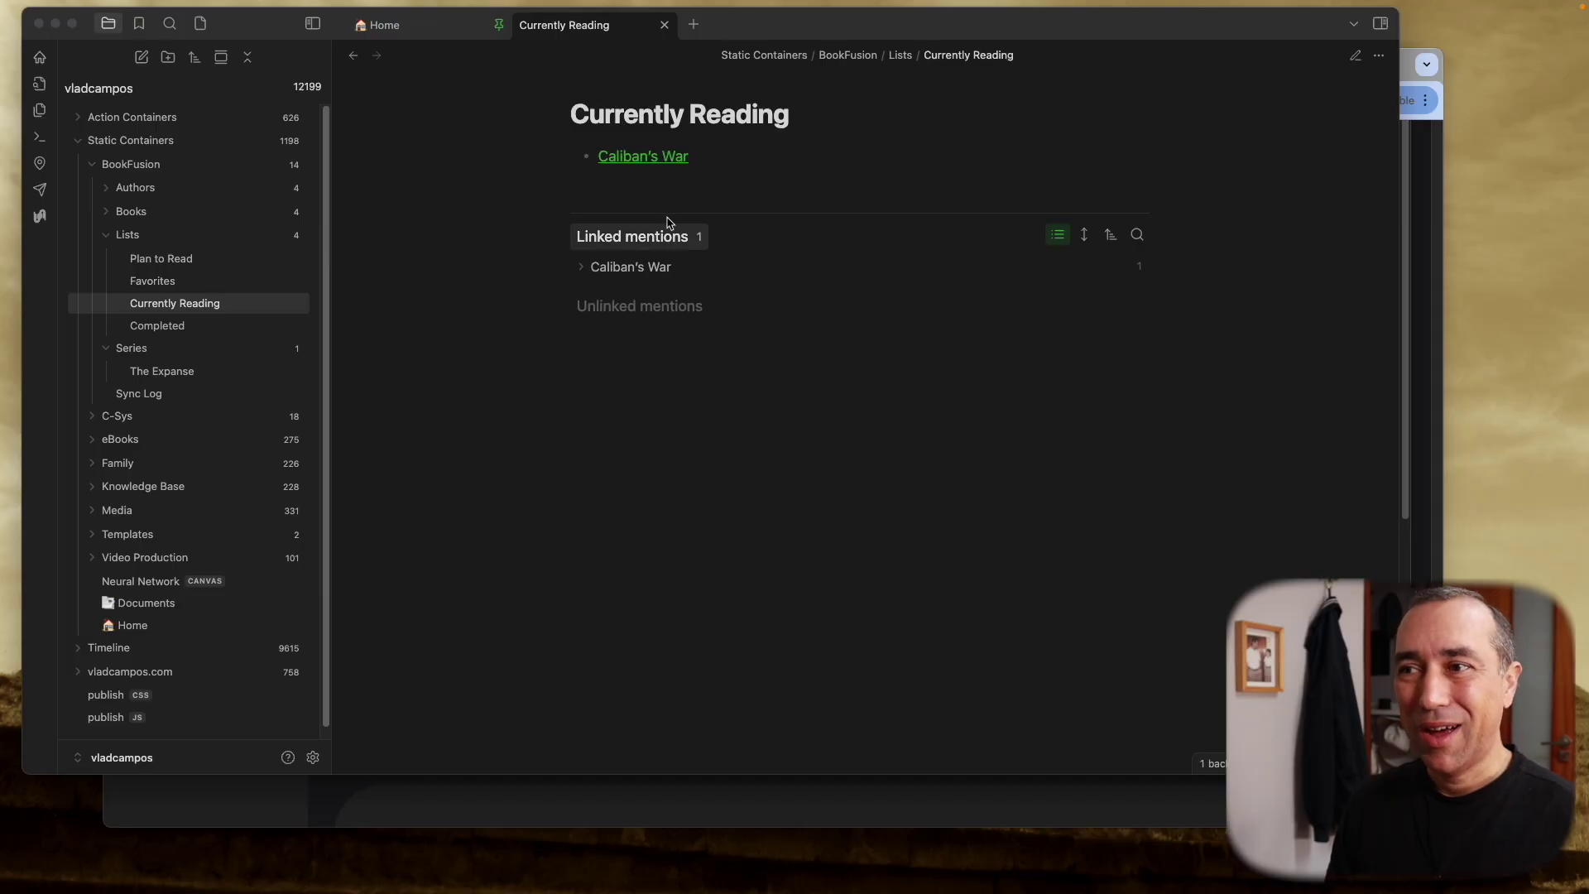
left_click(245, 326)
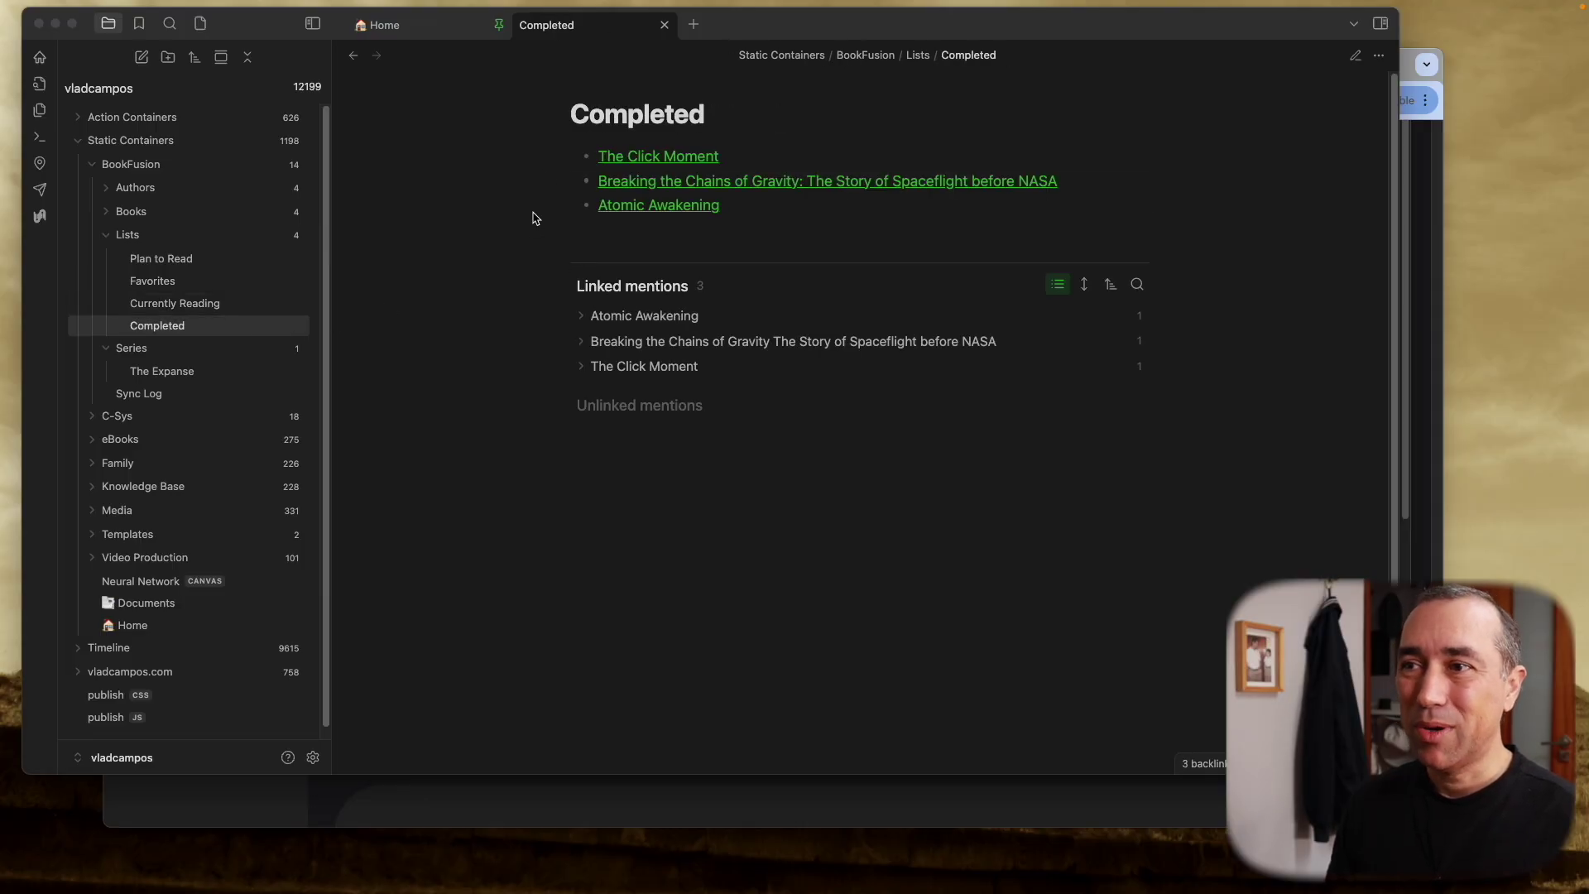